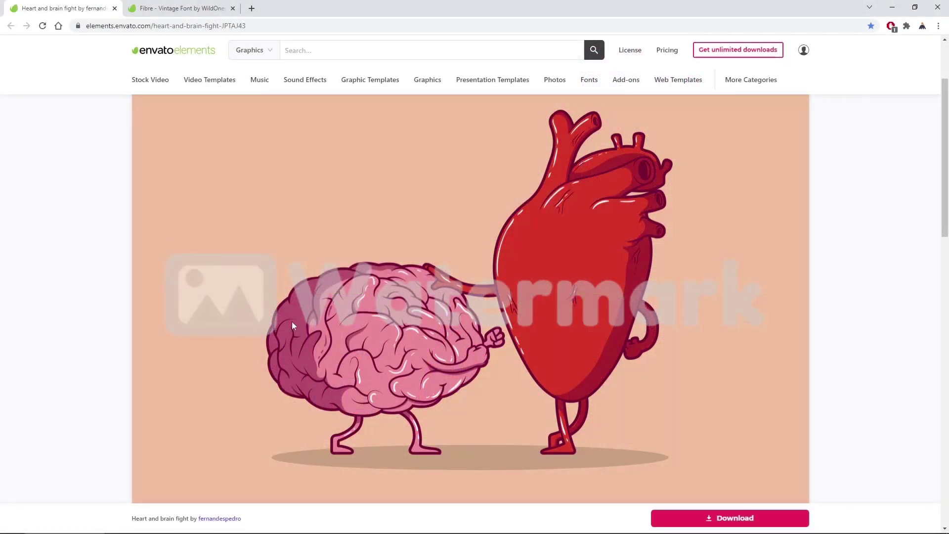
# Step: Switch from the heart-and-brain graphic to the 'Fibre - Vintage Font' page in Envato Elements
pyautogui.click(179, 11)
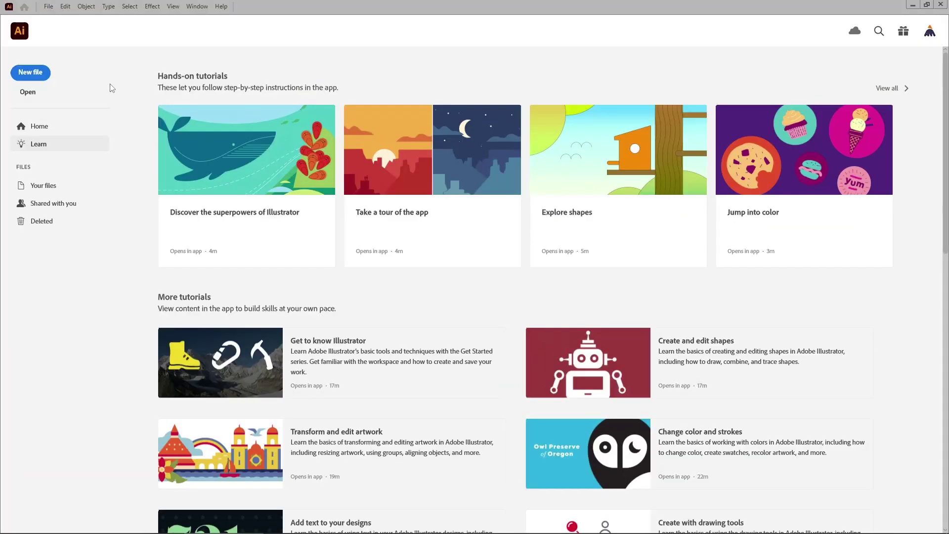
# Step: Create a 1290 × 800 px document in pixels, RGB Color, with Screen (72 ppi) raster effects
pyautogui.click(36, 76)
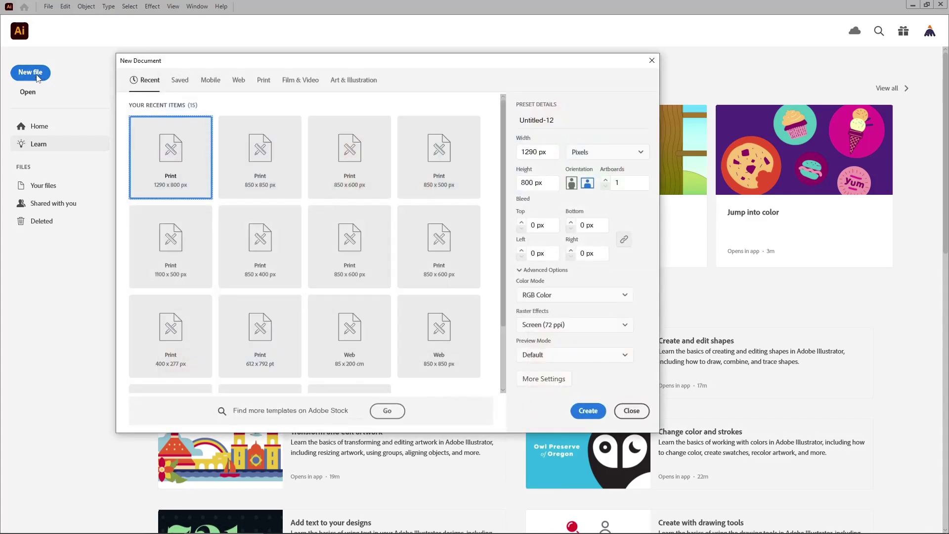
pyautogui.click(598, 153)
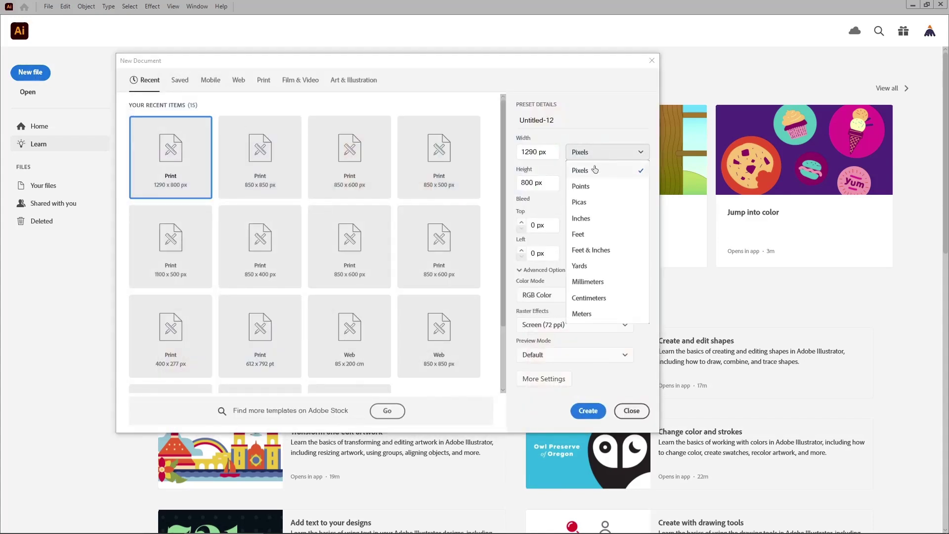
pyautogui.click(594, 171)
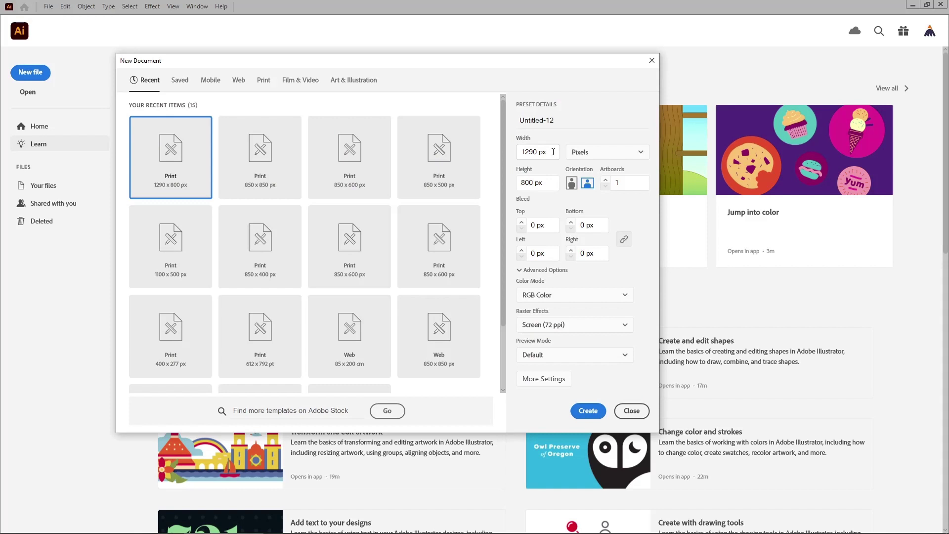
pyautogui.click(554, 152)
pyautogui.click(546, 181)
pyautogui.moveTo(546, 181); pyautogui.dragTo(518, 183)
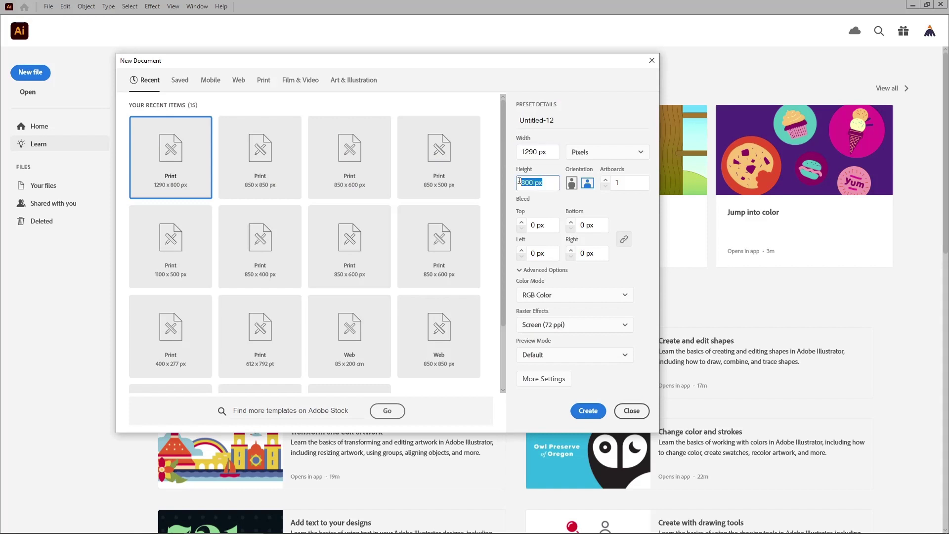
pyautogui.click(588, 294)
pyautogui.click(569, 316)
pyautogui.click(604, 325)
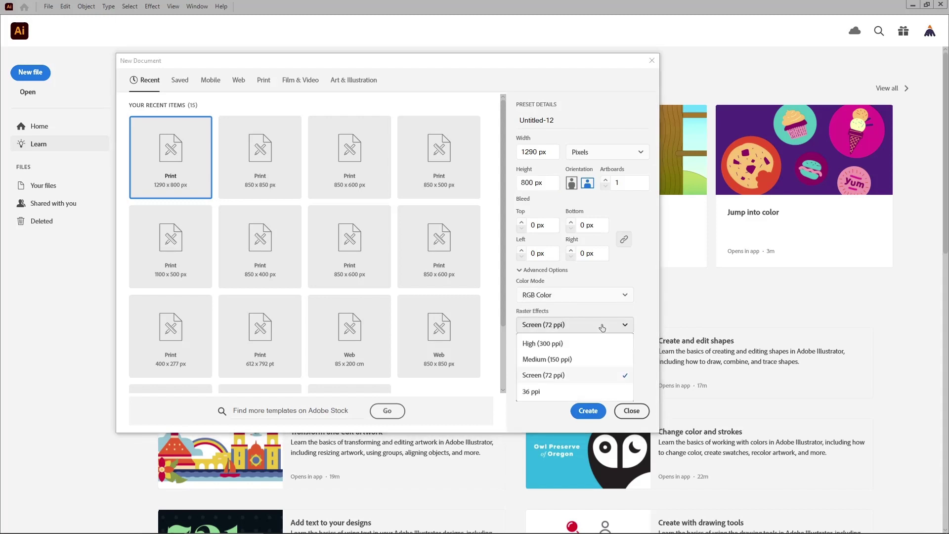
pyautogui.click(562, 375)
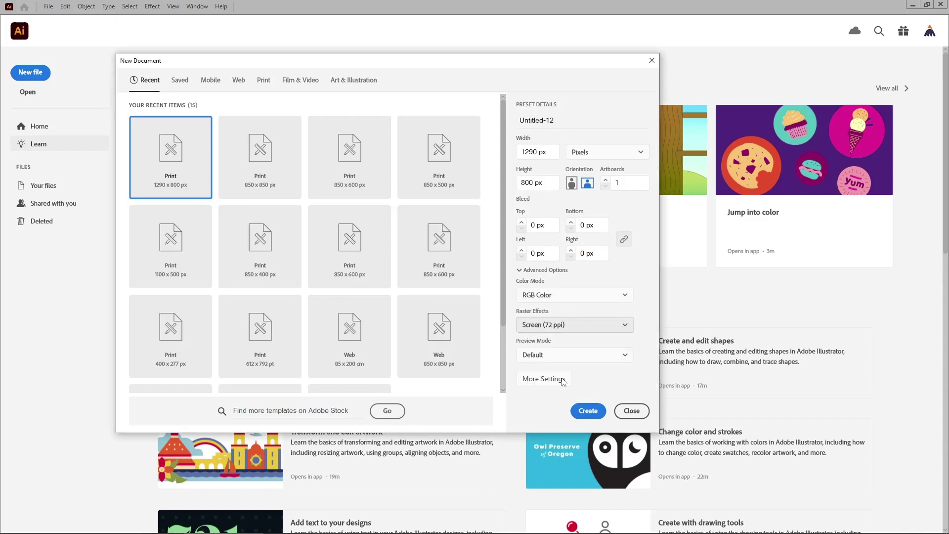
pyautogui.click(587, 412)
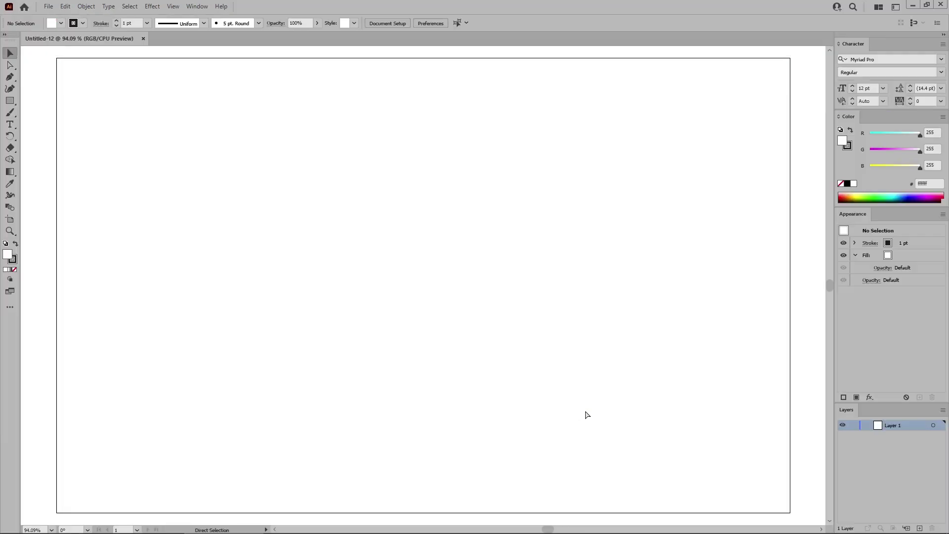
pyautogui.hotkey('ctrl', '-')
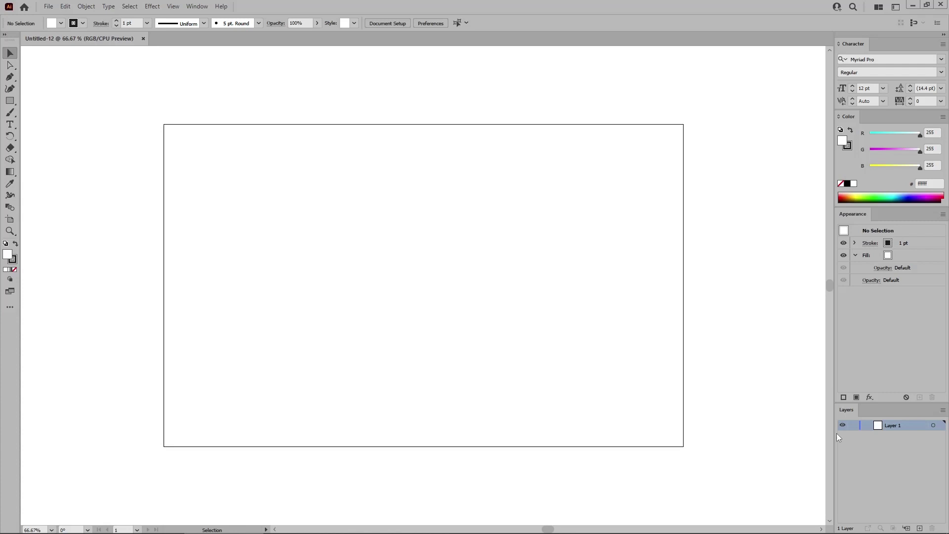
pyautogui.click(200, 8)
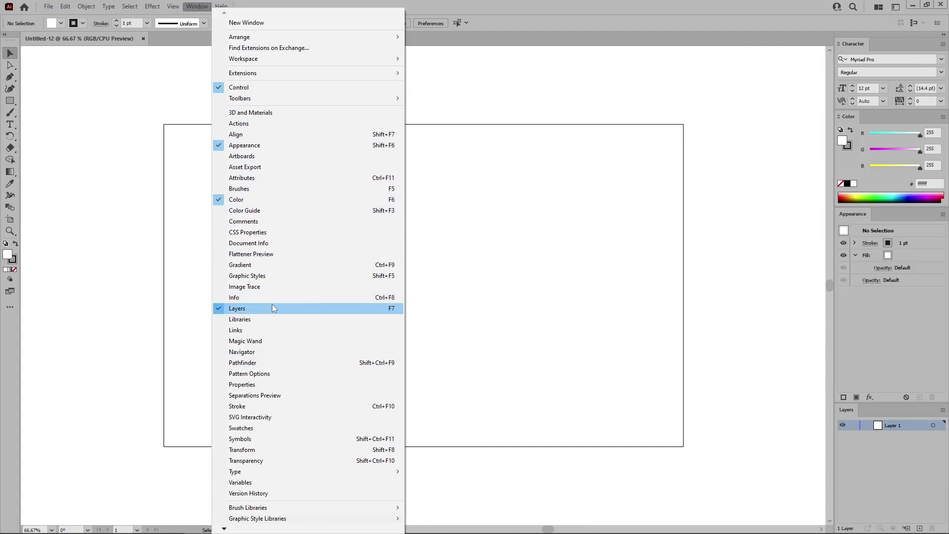
pyautogui.moveTo(301, 472)
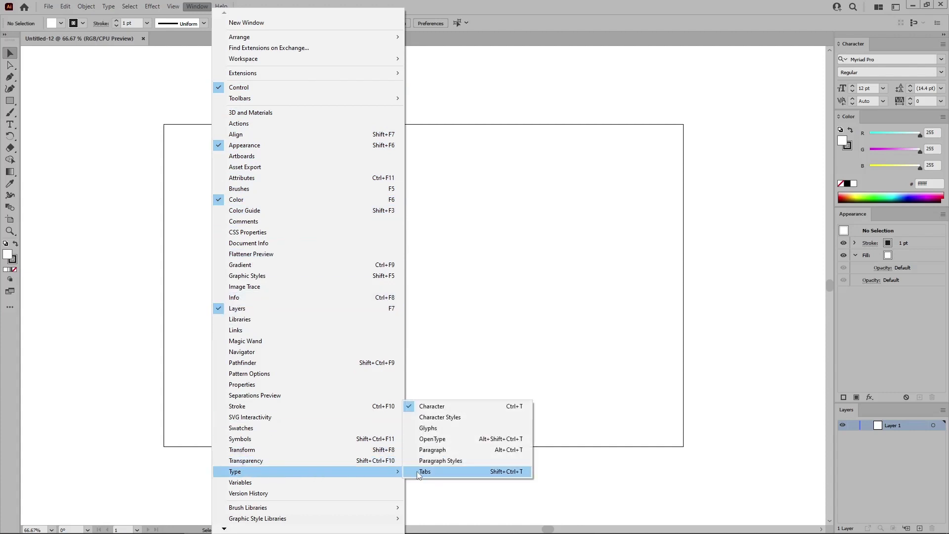
pyautogui.click(411, 387)
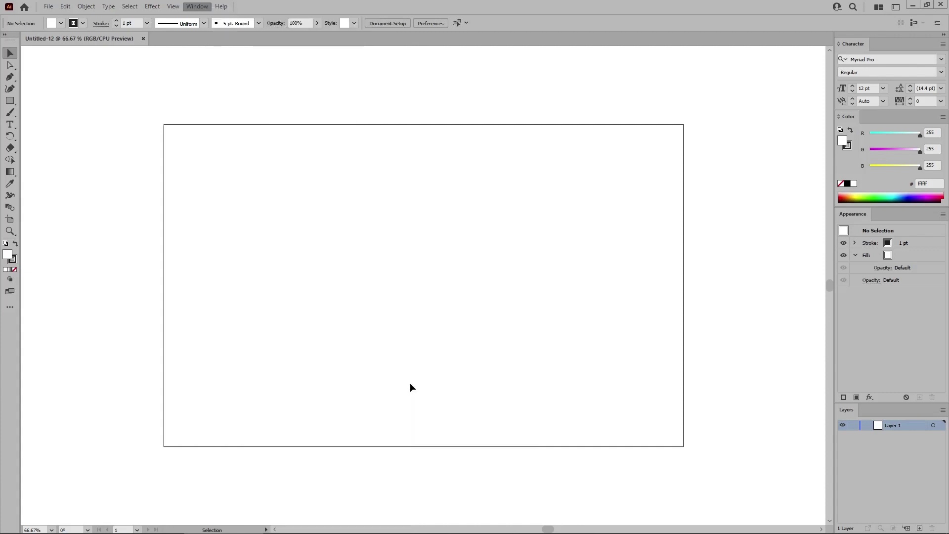
# Step: Draw a 1310 × 820 px rectangle and remove its stroke
pyautogui.click(15, 101)
pyautogui.click(115, 143)
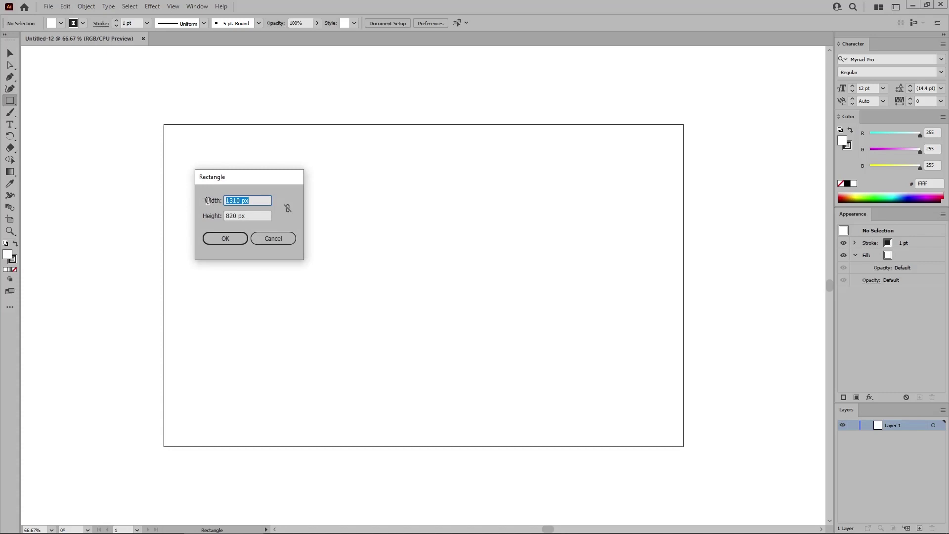
pyautogui.press('Tab')
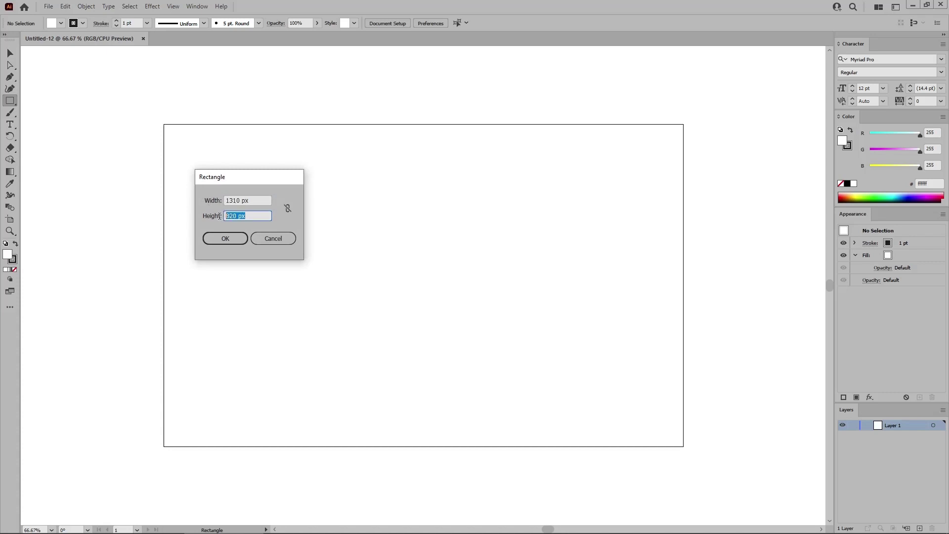
pyautogui.click(222, 240)
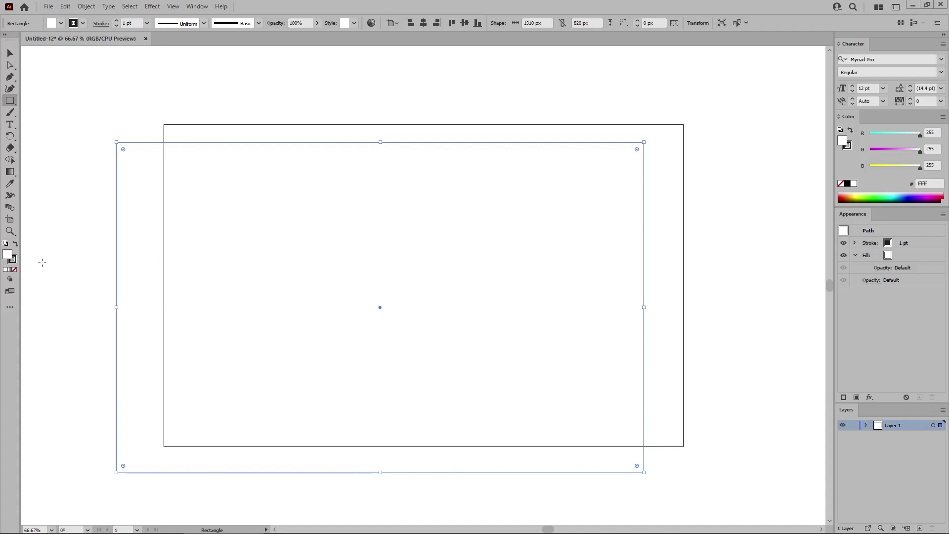
pyautogui.click(14, 260)
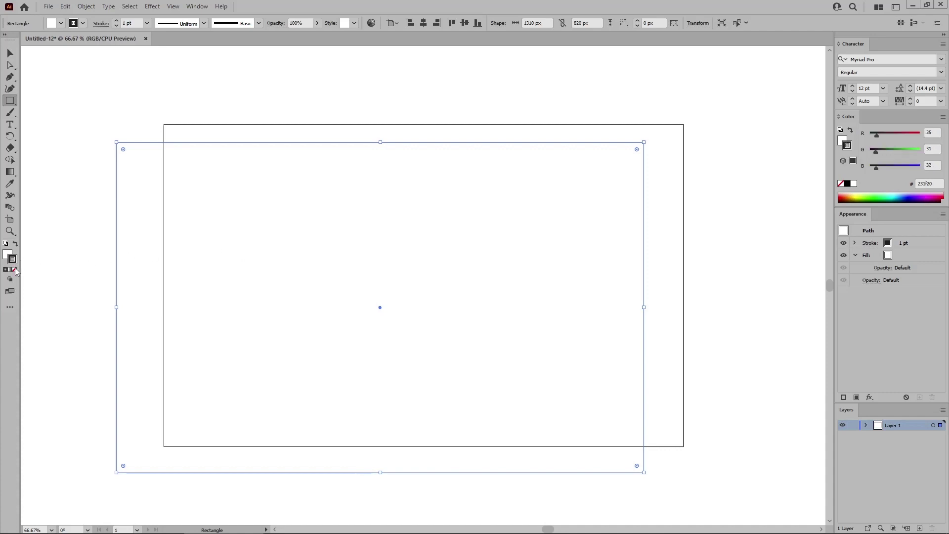
pyautogui.click(15, 270)
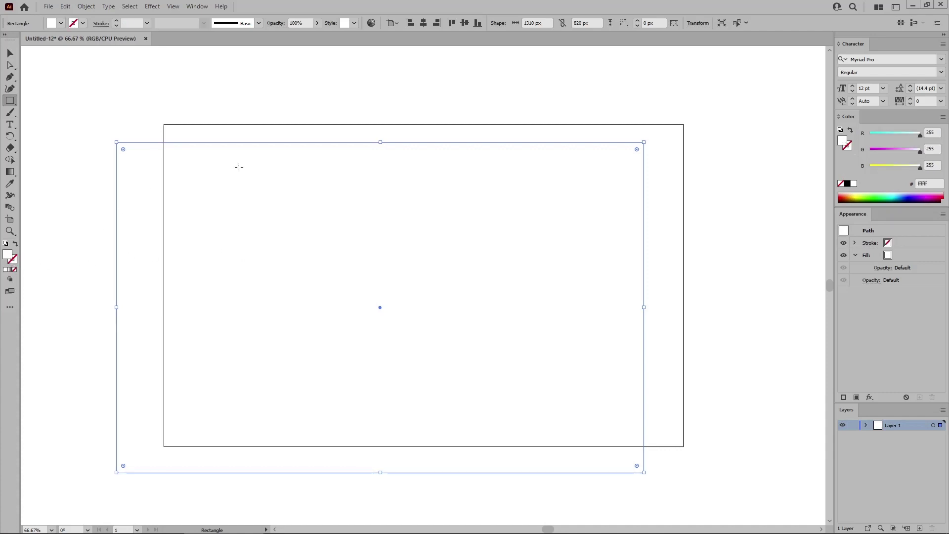
# Step: Centre the rectangle horizontally and vertically on the artboard, then open heart fight brain.eps
pyautogui.click(396, 25)
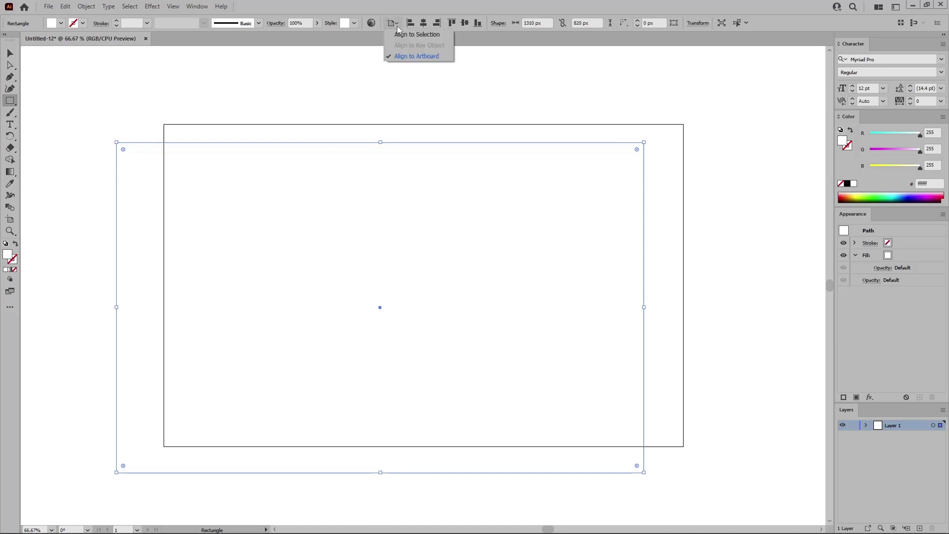
pyautogui.click(399, 56)
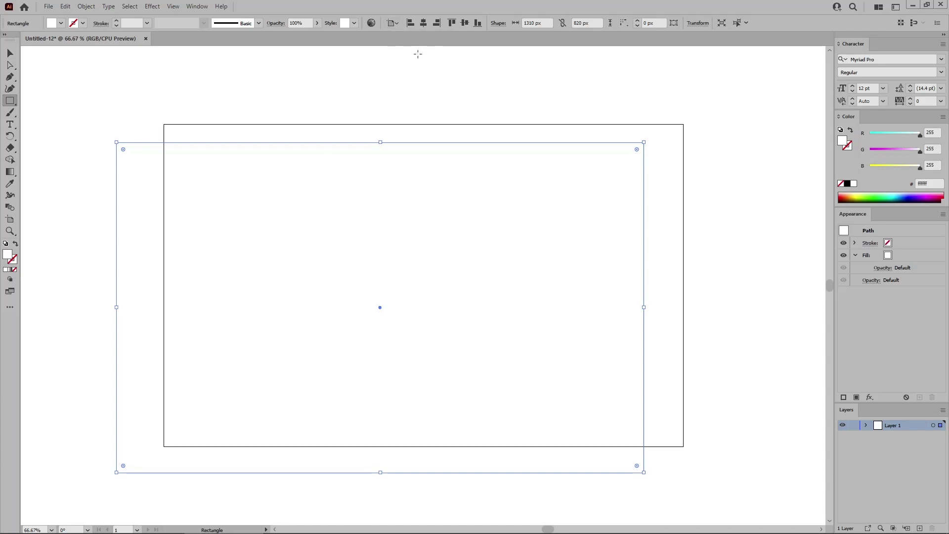
pyautogui.click(424, 26)
pyautogui.click(465, 23)
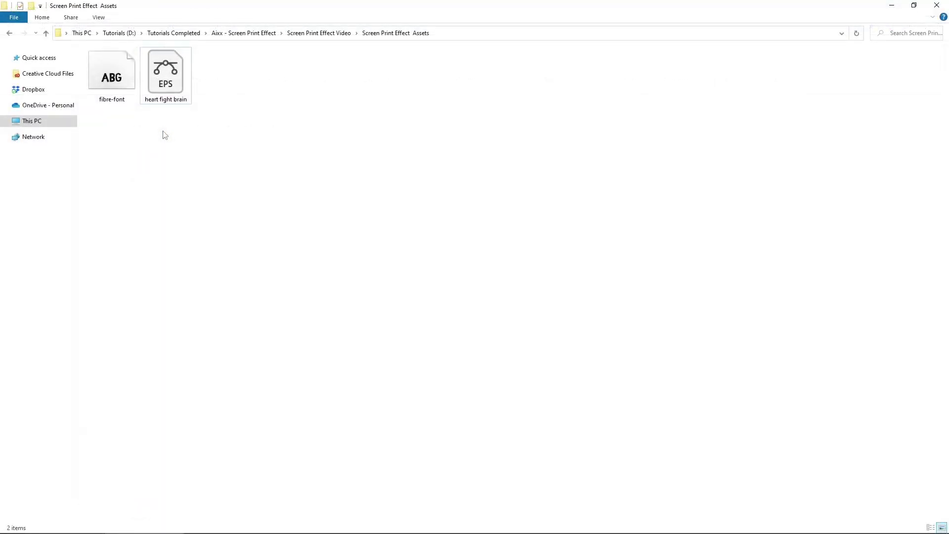
pyautogui.click(166, 78)
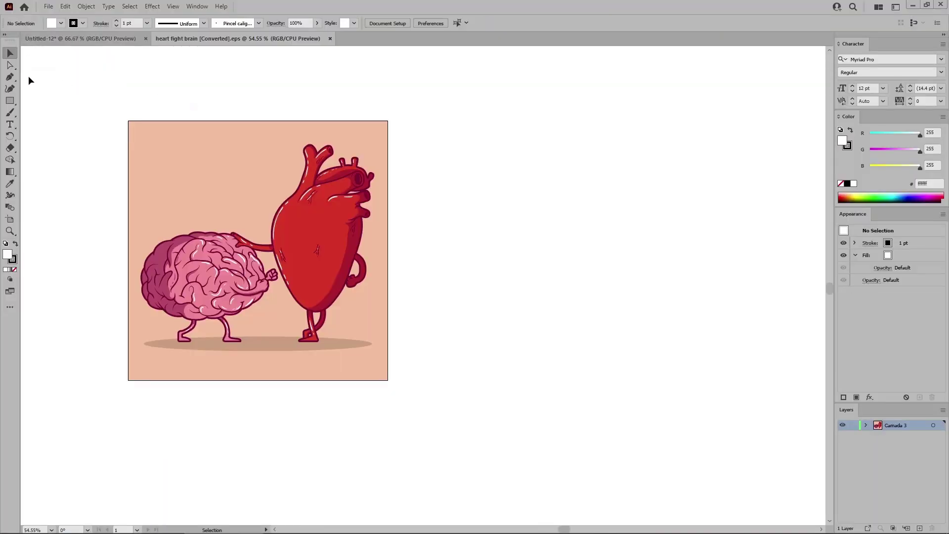
# Step: Delete the pink background rectangle and the tan shadow ellipse from the artwork
pyautogui.click(10, 65)
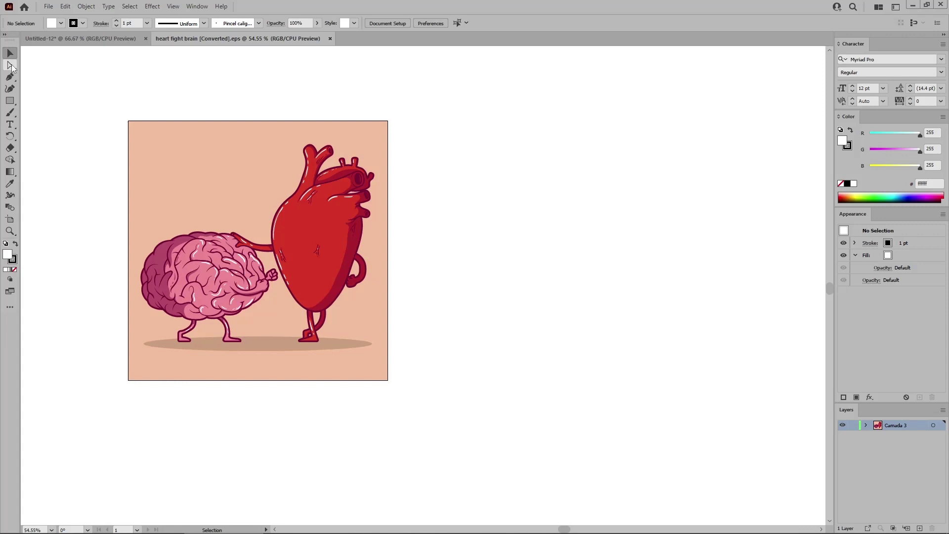
pyautogui.click(198, 174)
pyautogui.press('Delete')
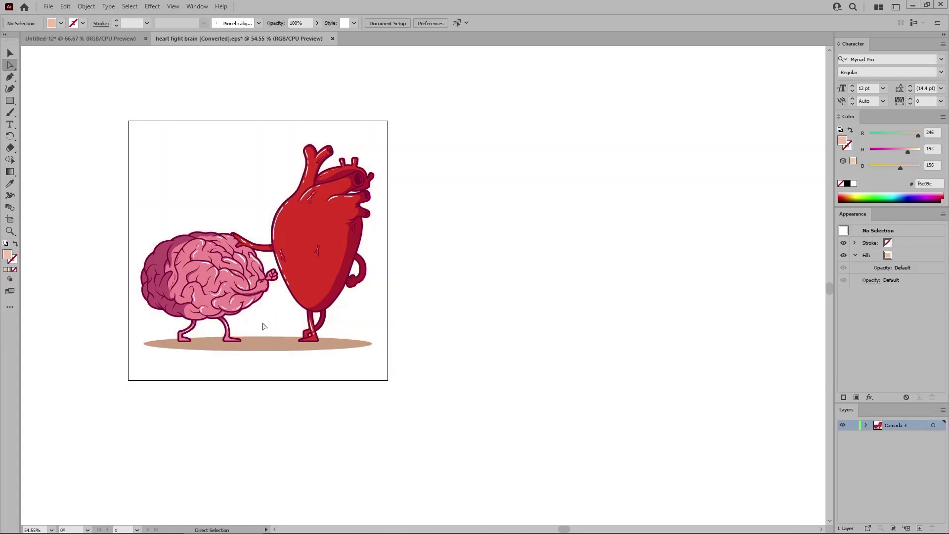
pyautogui.click(272, 351)
pyautogui.press('Delete')
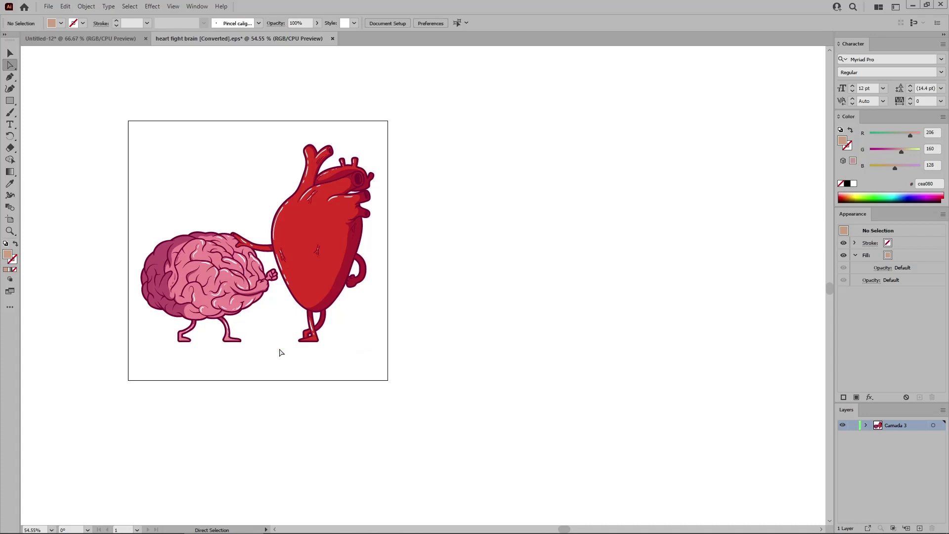
# Step: Select the whole heart-and-brain group, then close the EPS file without saving
pyautogui.click(10, 53)
pyautogui.click(318, 223)
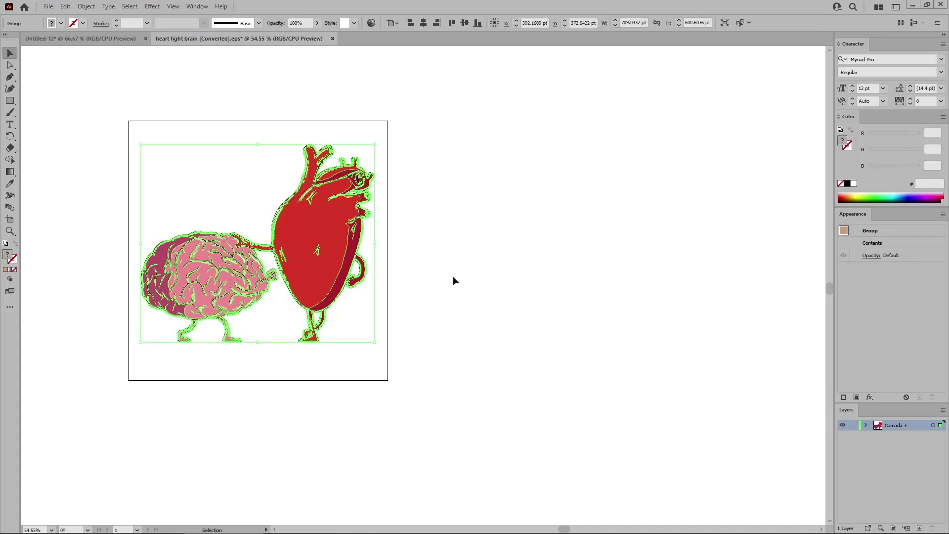
pyautogui.press('a')
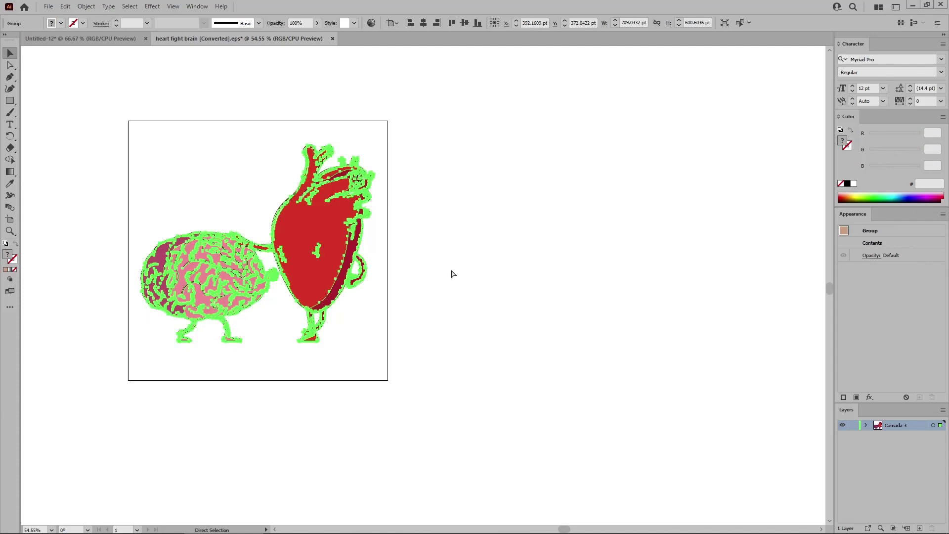
pyautogui.press('v')
pyautogui.press('a')
pyautogui.hotkey('ctrl', 'w')
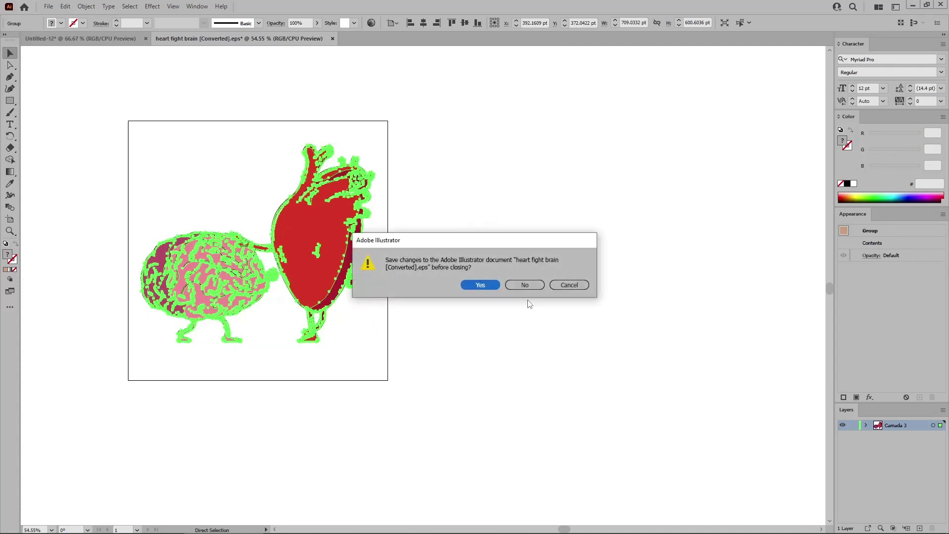
pyautogui.click(525, 285)
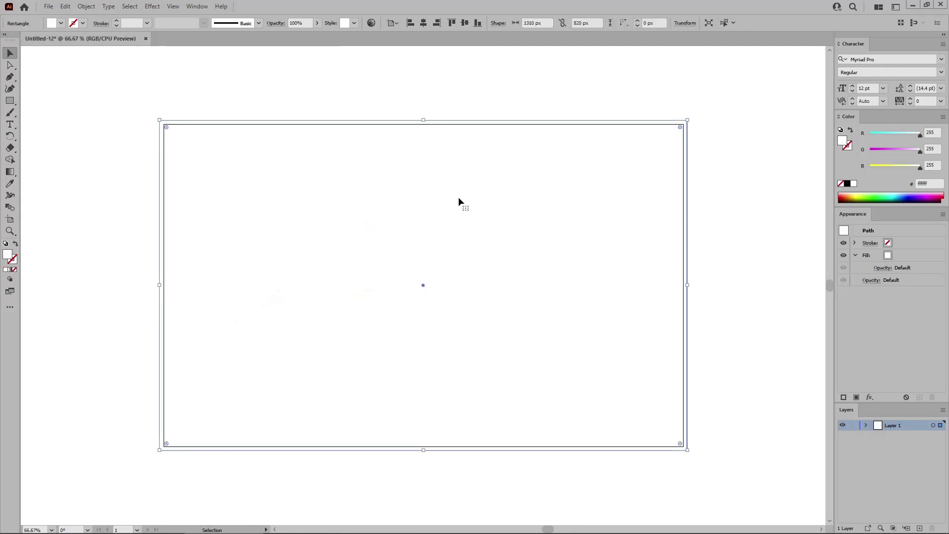
# Step: Paste the heart-and-brain artwork, centre it on the artboard, and lower its opacity to 10%
pyautogui.press('a')
pyautogui.press('v')
pyautogui.hotkey('ctrl', 'v')
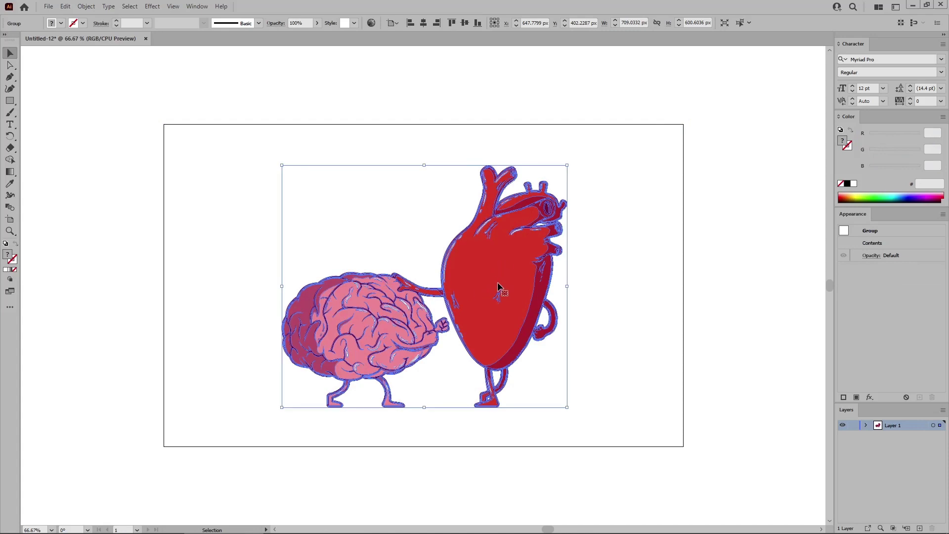
pyautogui.click(425, 24)
pyautogui.click(466, 22)
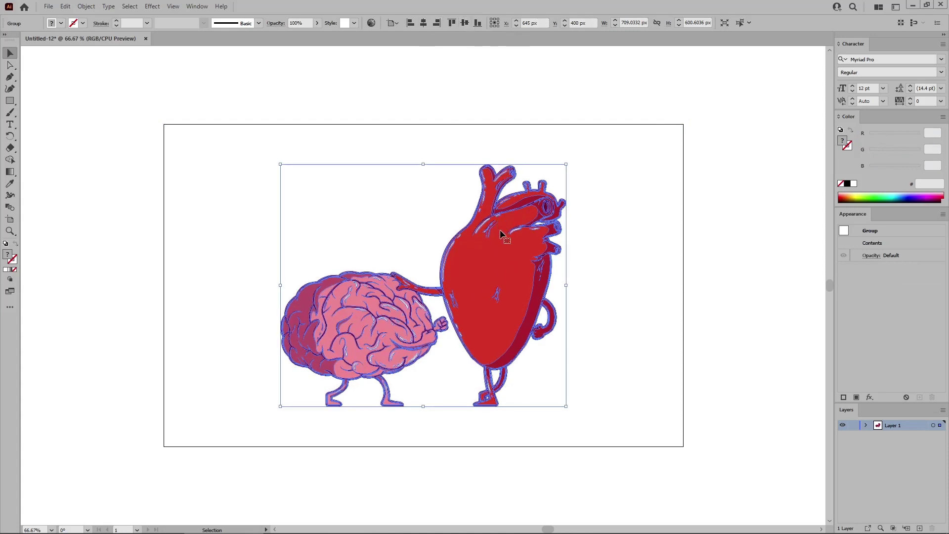
pyautogui.click(295, 24)
pyautogui.press('BackSpace')
pyautogui.press('Return')
# Step: Bring the white background rectangle in front of the faded artwork
pyautogui.click(718, 222)
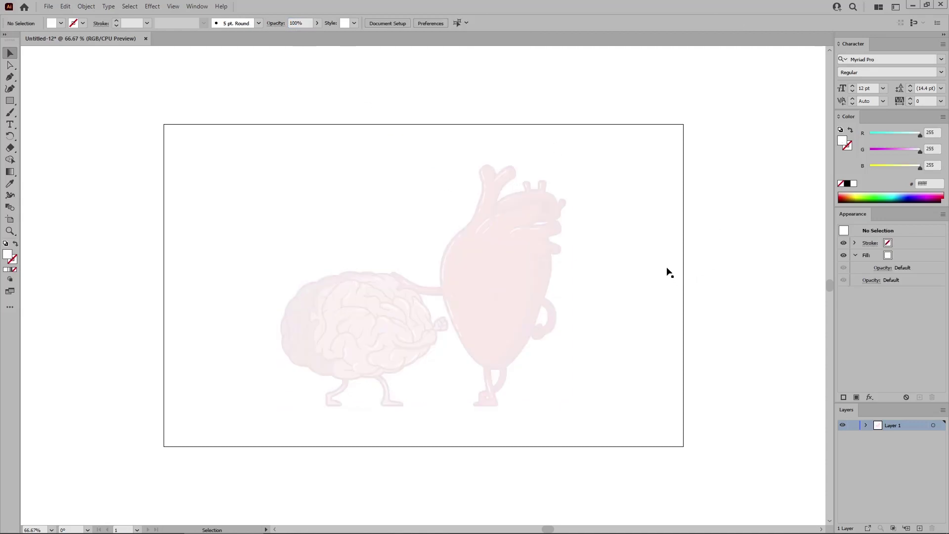
pyautogui.click(654, 231)
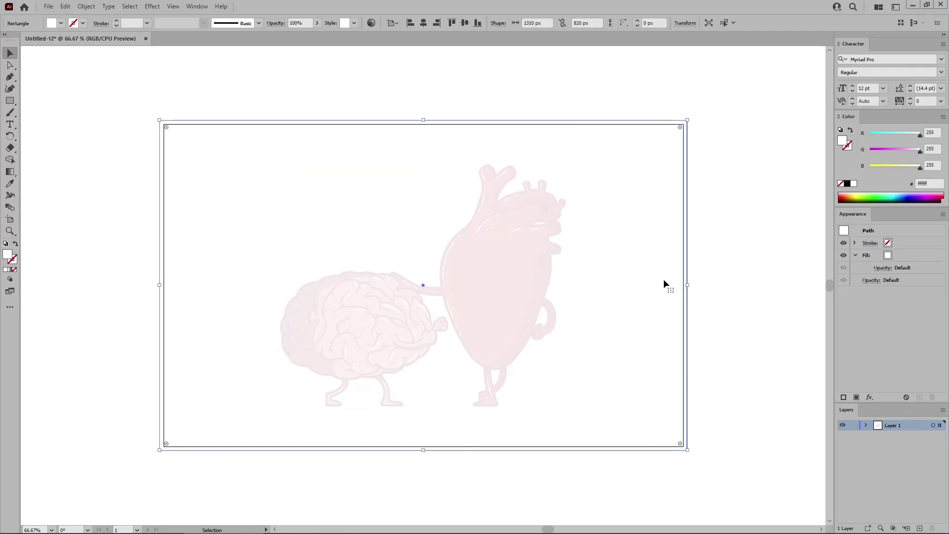
pyautogui.press('a')
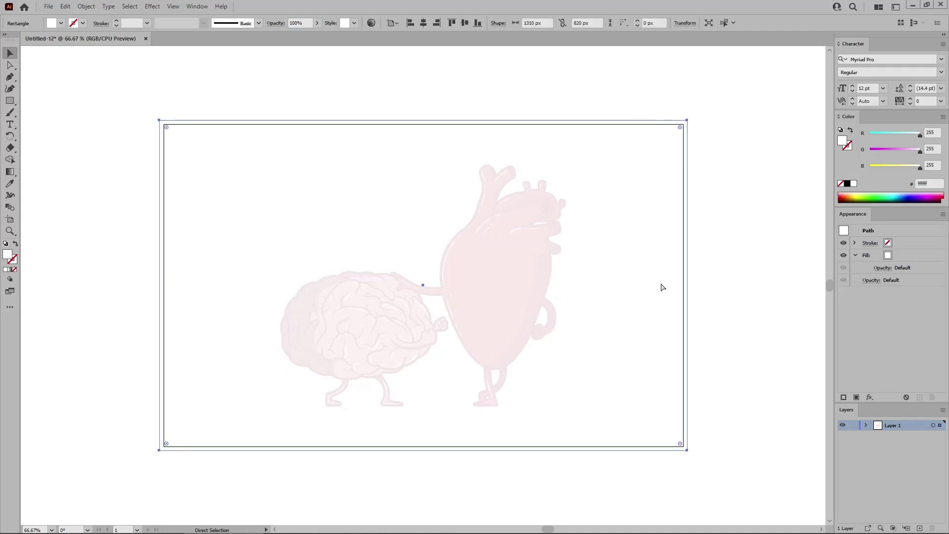
pyautogui.press('ctrl')
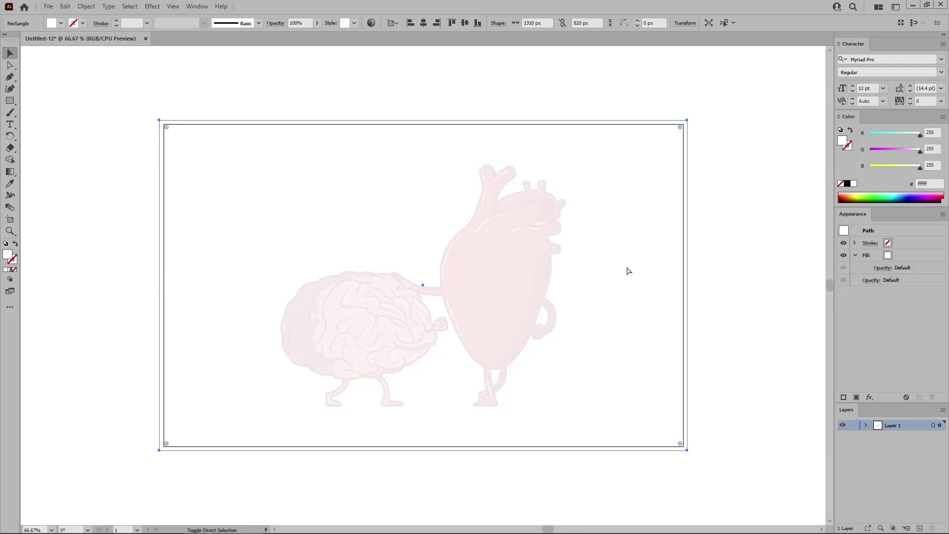
pyautogui.hotkey('ctrl', 'shift', ']')
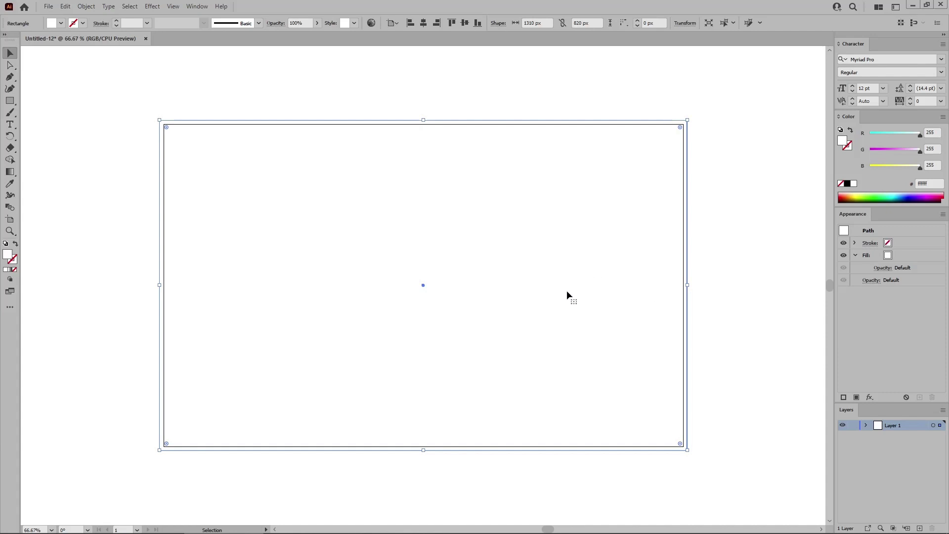
# Step: Make the rectangle's fill black with Color blend mode
pyautogui.click(917, 256)
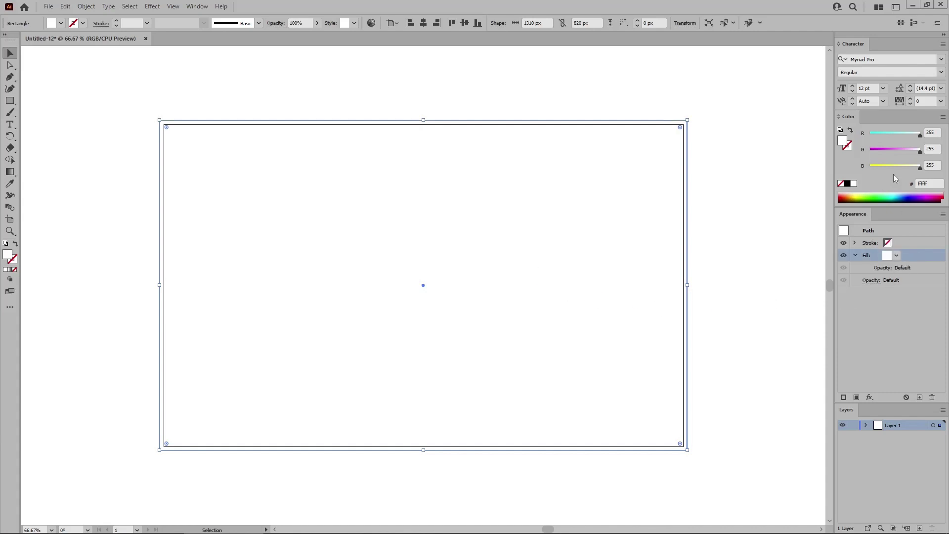
pyautogui.moveTo(921, 135); pyautogui.dragTo(871, 171)
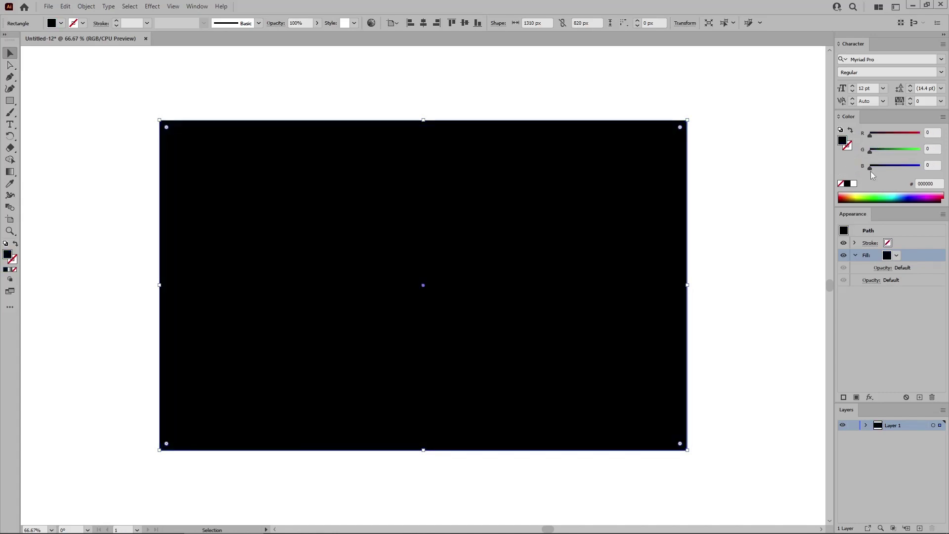
pyautogui.click(884, 268)
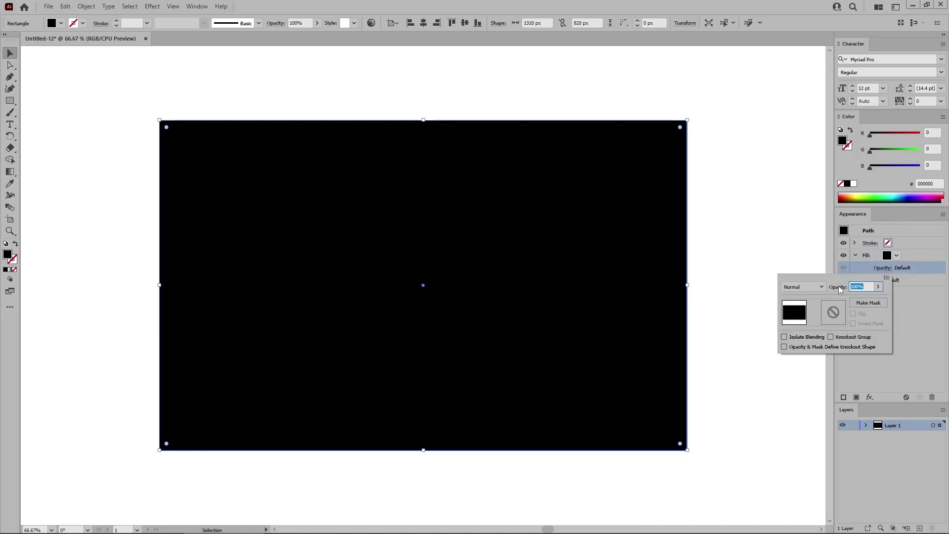
pyautogui.click(822, 288)
pyautogui.click(801, 463)
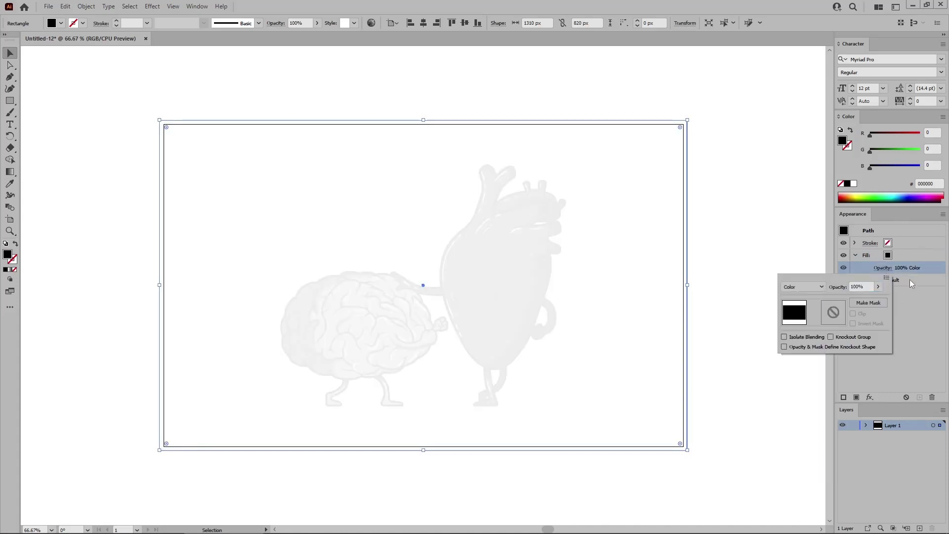
pyautogui.click(911, 256)
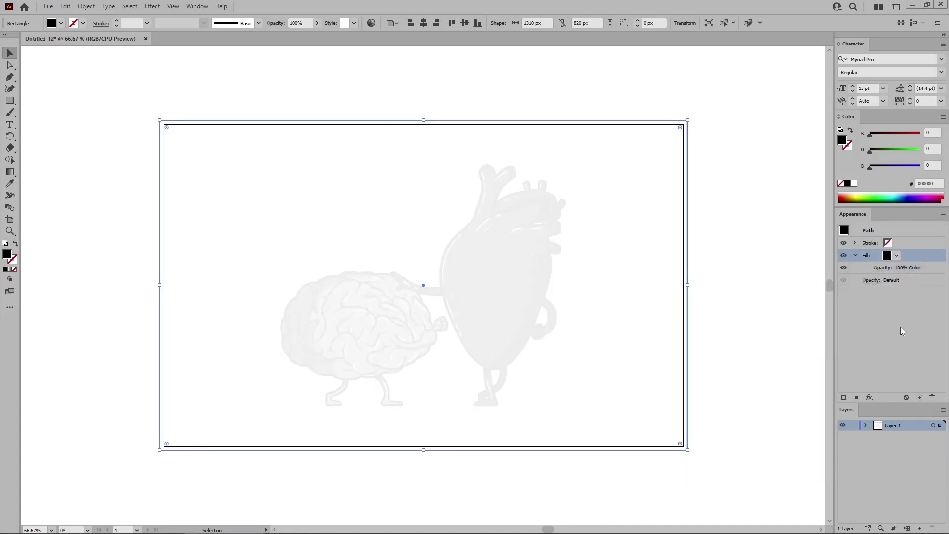
# Step: Add a second fill of #ec008c magenta (R 236, B 140) set to Overlay blending
pyautogui.click(857, 397)
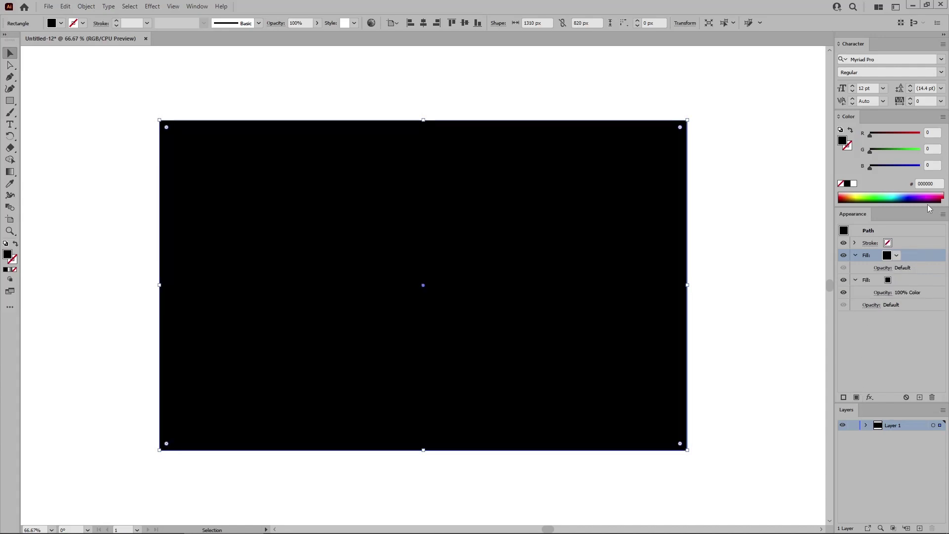
pyautogui.click(931, 132)
pyautogui.write('236')
pyautogui.press('Tab')
pyautogui.press('Tab')
pyautogui.write('140')
pyautogui.press('Return')
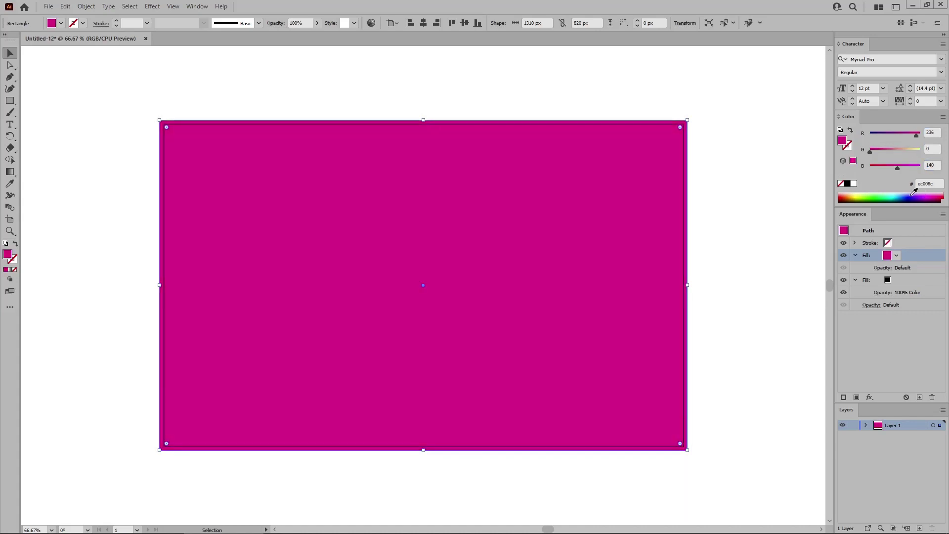
pyautogui.click(884, 269)
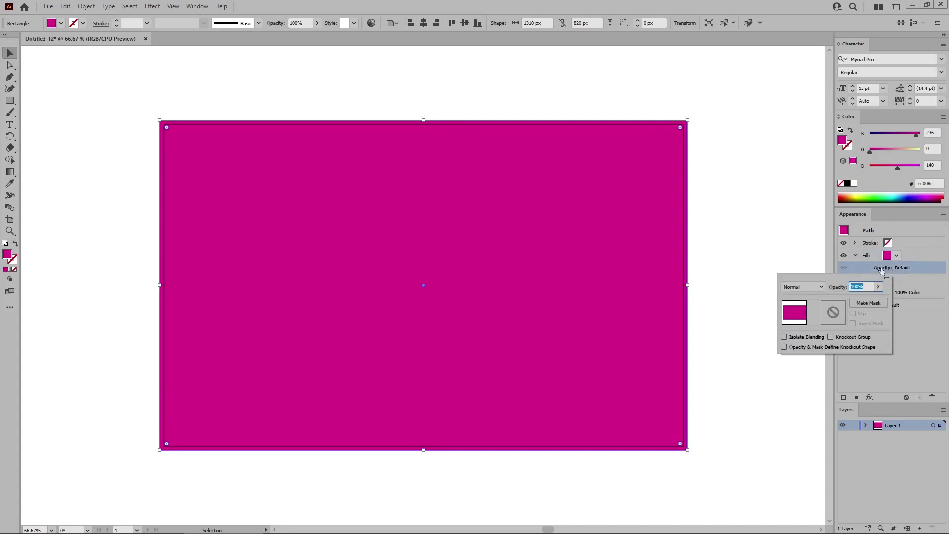
pyautogui.click(823, 286)
pyautogui.press('Escape')
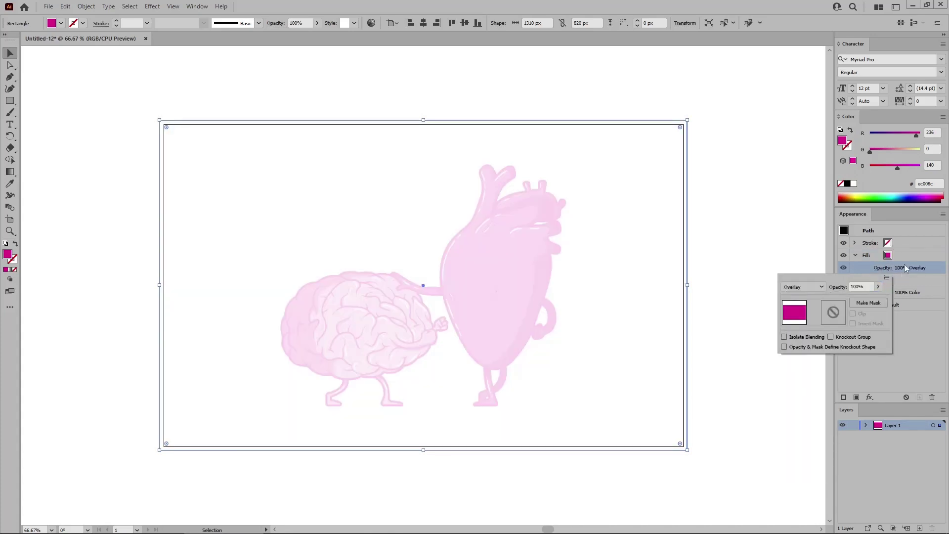
# Step: Add a third, black fill on top with Overlay blending at 75% opacity
pyautogui.click(913, 256)
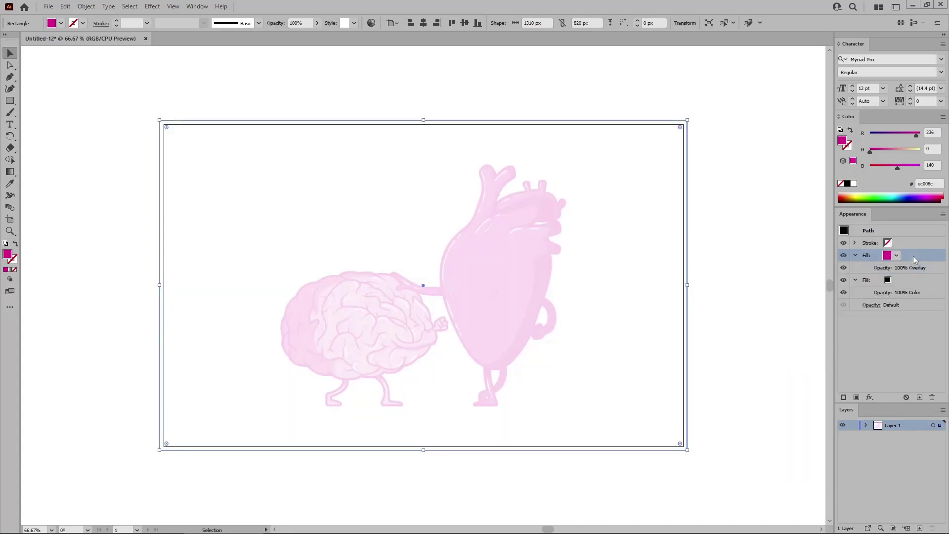
pyautogui.click(857, 398)
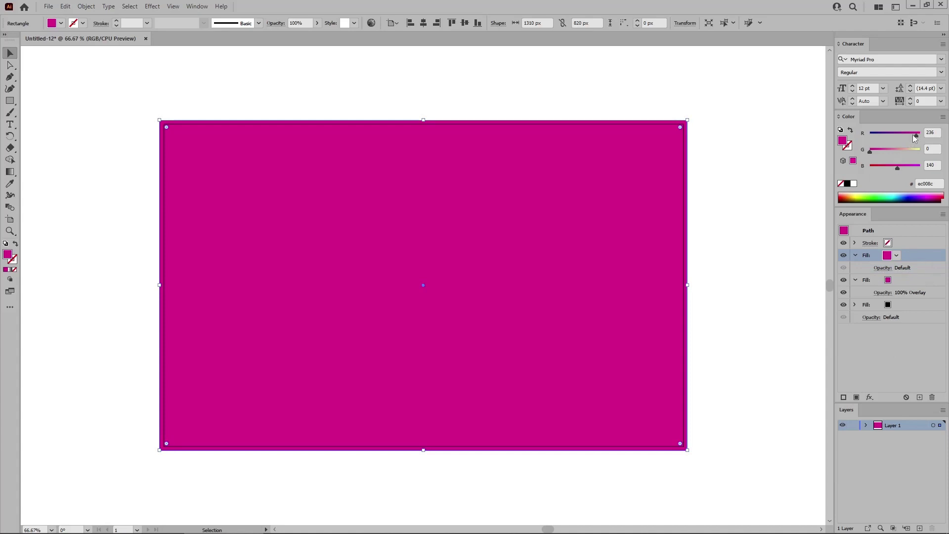
pyautogui.moveTo(915, 134); pyautogui.dragTo(864, 133)
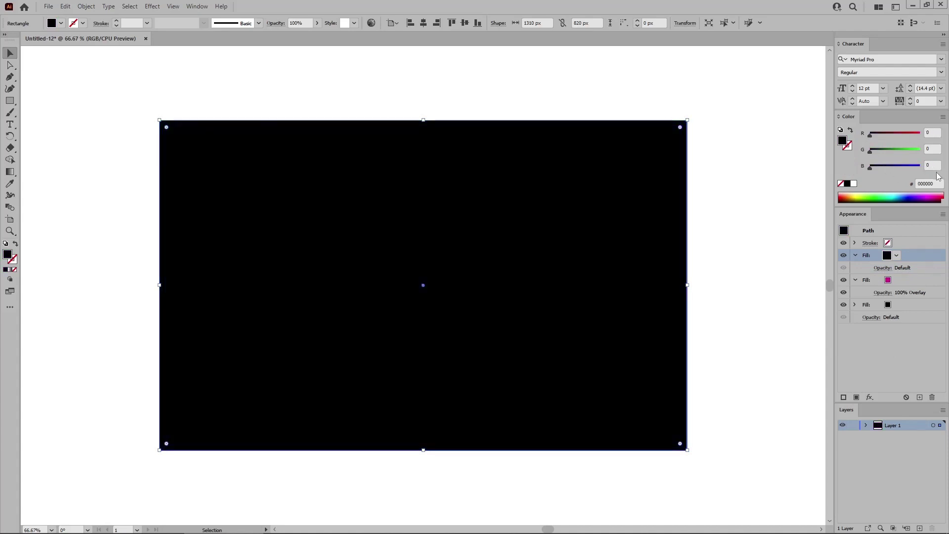
pyautogui.click(882, 267)
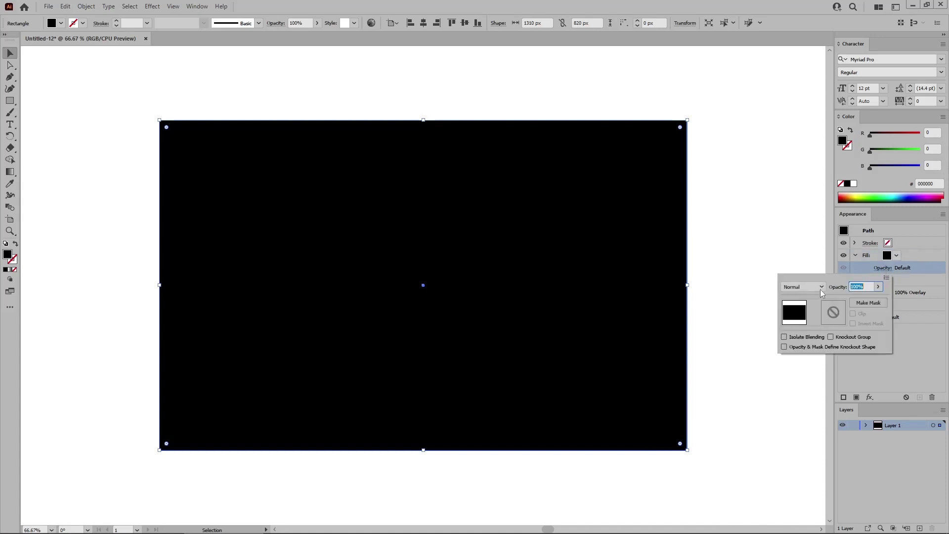
pyautogui.click(820, 288)
pyautogui.click(808, 381)
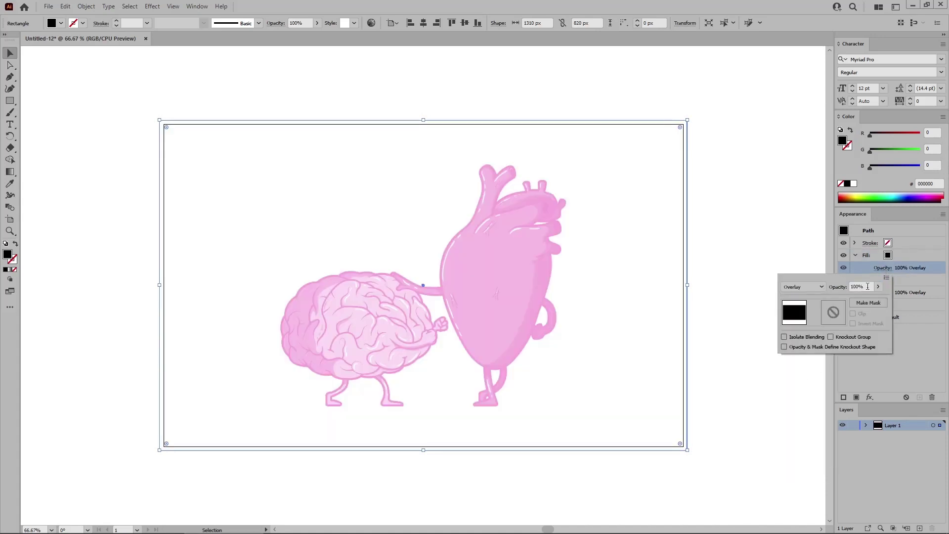
pyautogui.write('75')
pyautogui.press('Return')
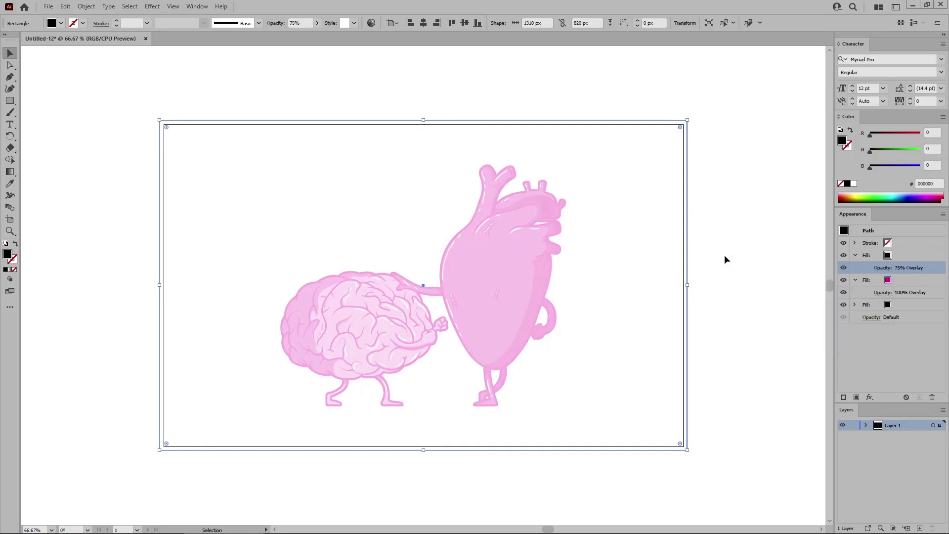
# Step: Apply Effect > Texture > Texturizer (Canvas, scaling 100, relief 30) to the top black fill
pyautogui.click(151, 6)
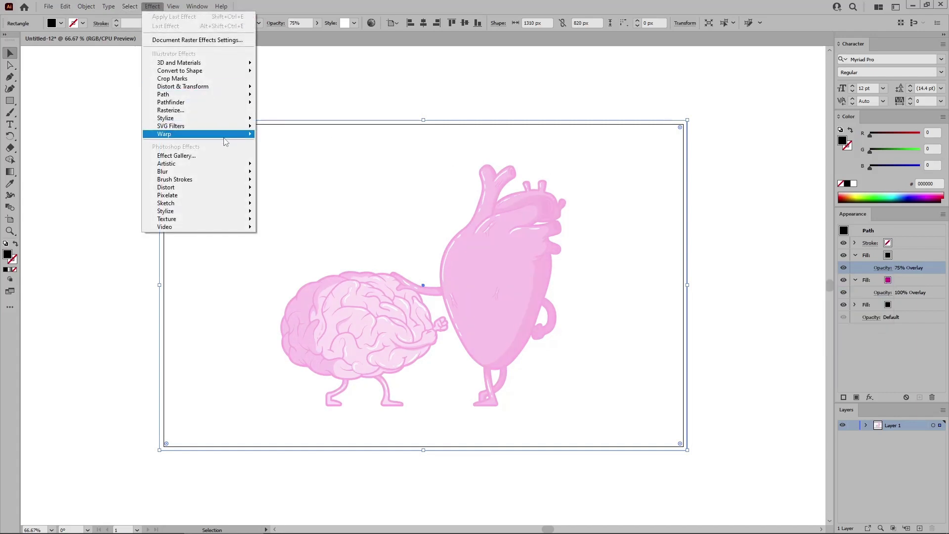
pyautogui.moveTo(238, 219)
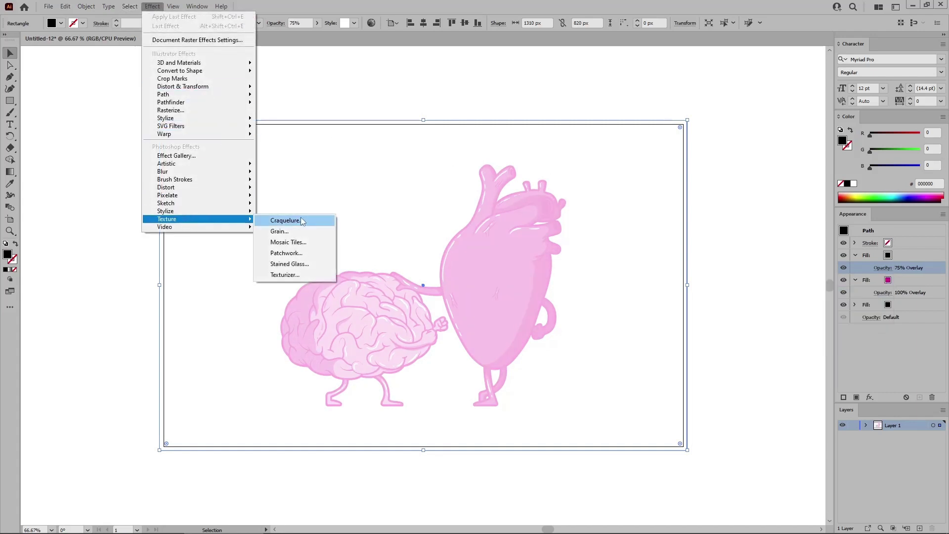
pyautogui.click(297, 275)
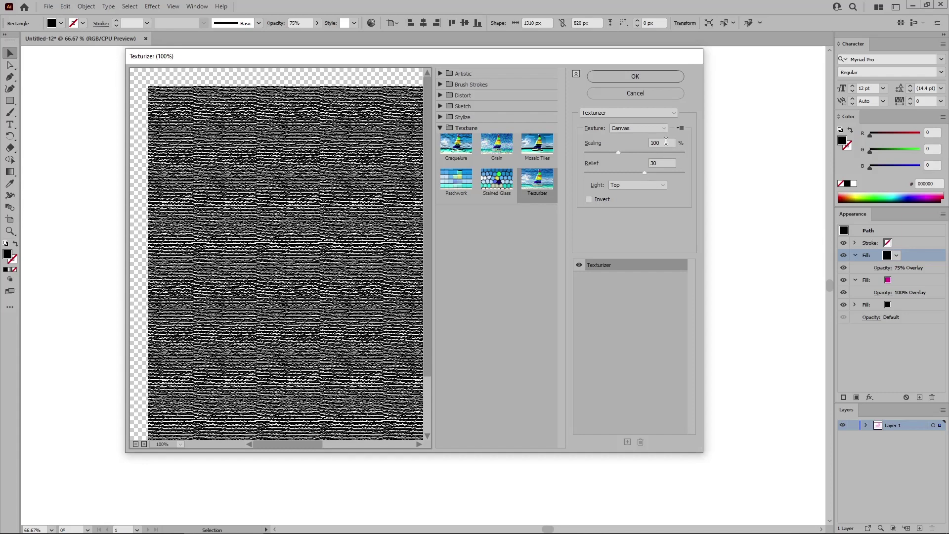
pyautogui.click(634, 147)
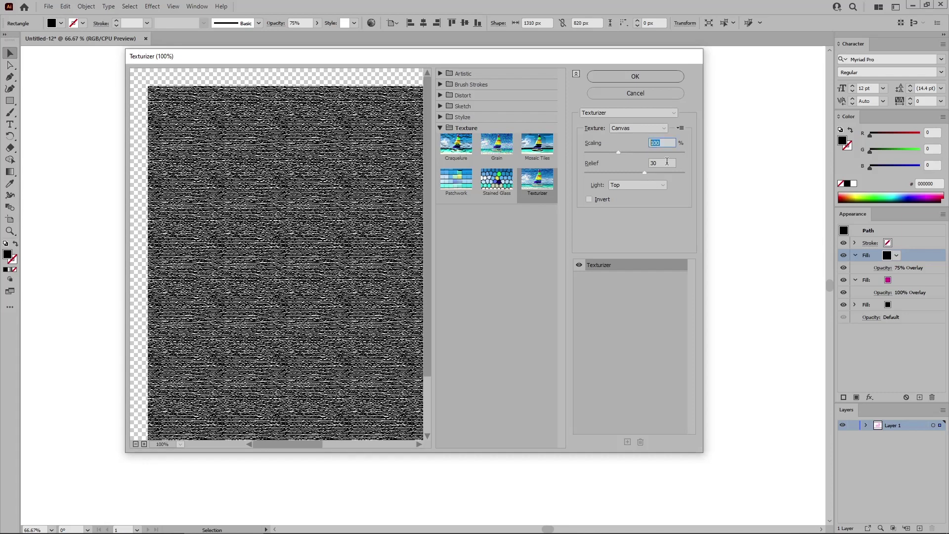
pyautogui.click(667, 162)
pyautogui.click(635, 78)
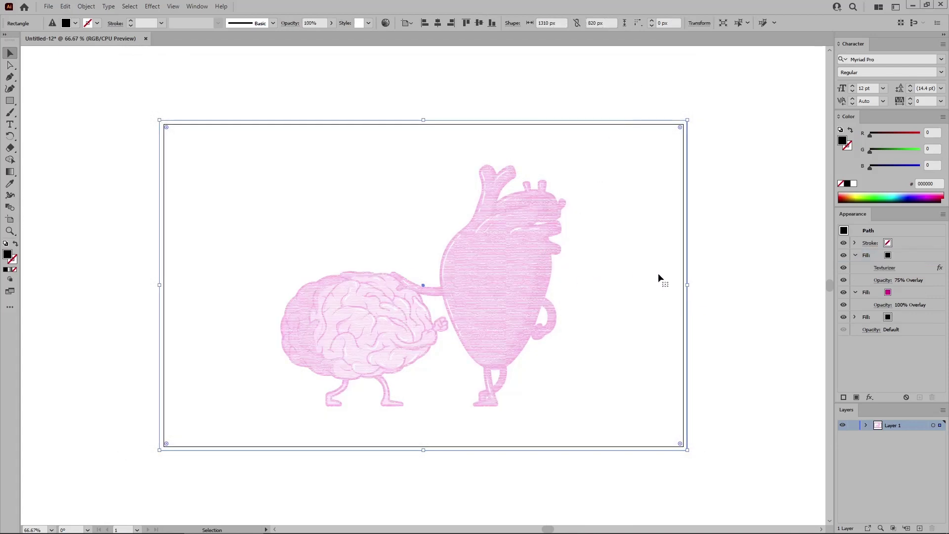
pyautogui.click(905, 255)
# Step: Apply Paint Daubs with brush size 8, sharpness 10 and Simple brush type to the textured fill
pyautogui.click(152, 6)
pyautogui.moveTo(183, 164)
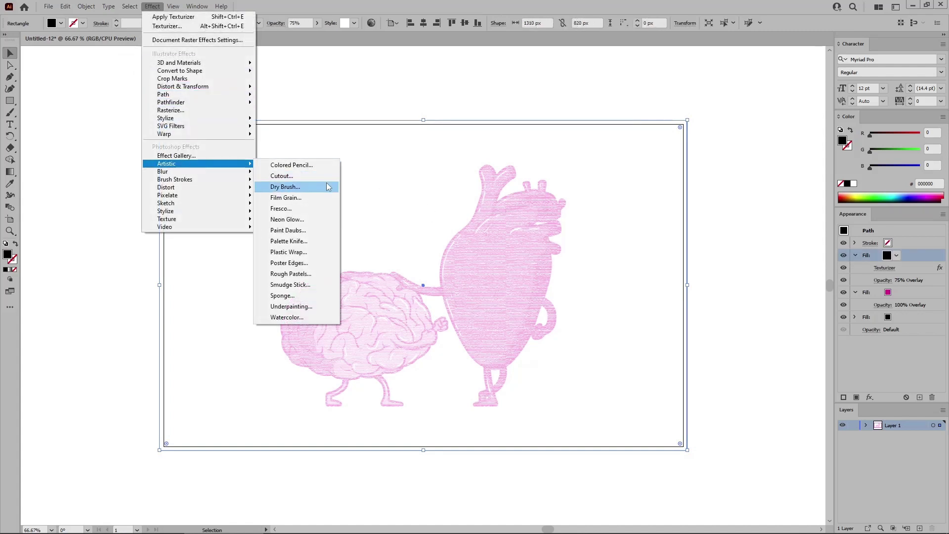
pyautogui.click(296, 231)
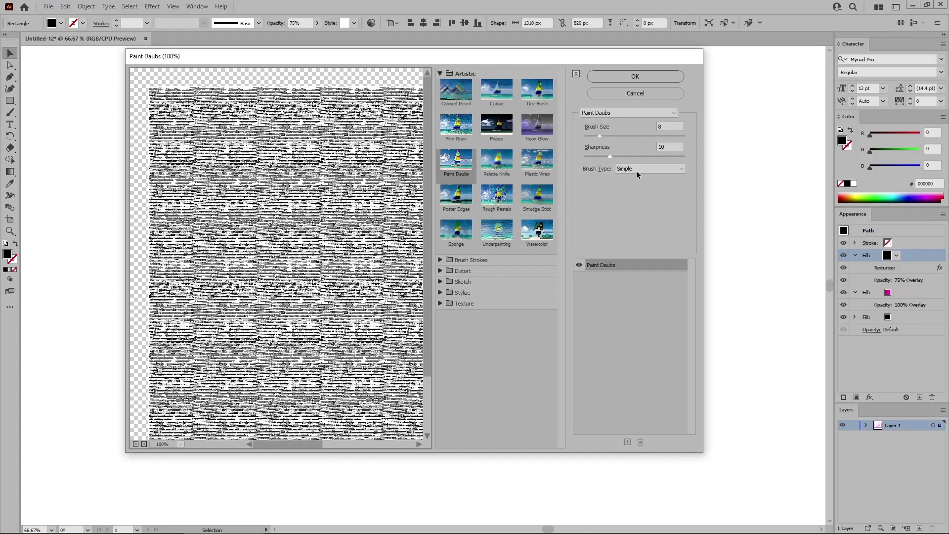
pyautogui.doubleClick(671, 125)
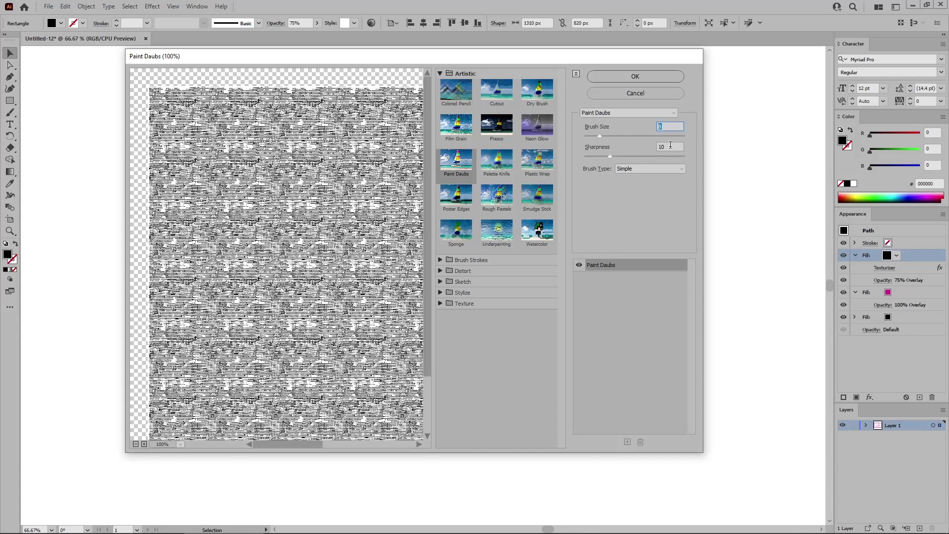
pyautogui.press('Tab')
pyautogui.click(642, 76)
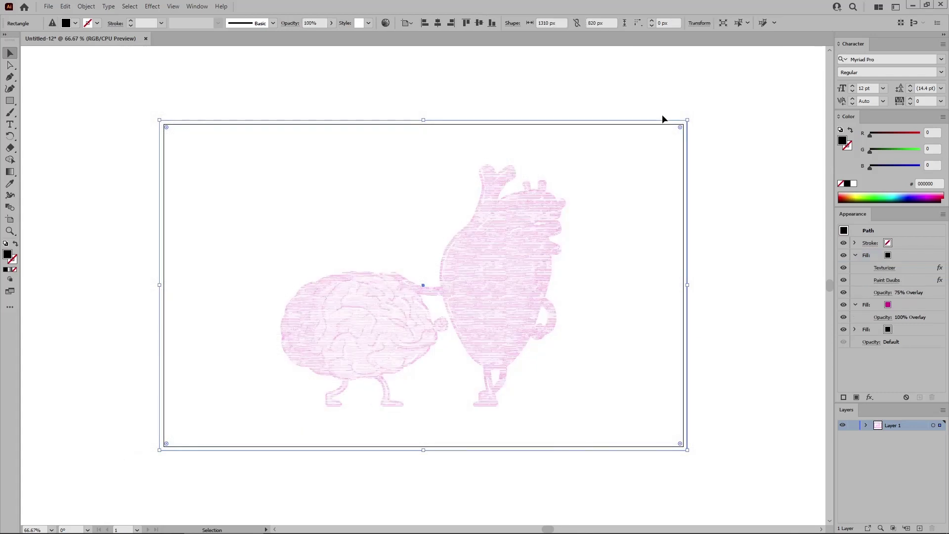
pyautogui.click(916, 256)
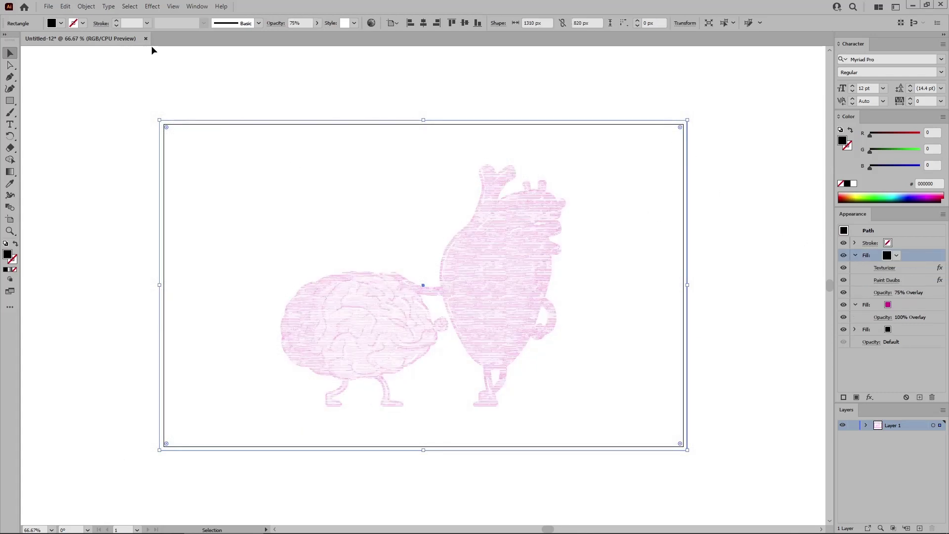
# Step: Apply Artistic > Film Grain with grain 20, highlight area 0 and intensity 10
pyautogui.click(152, 6)
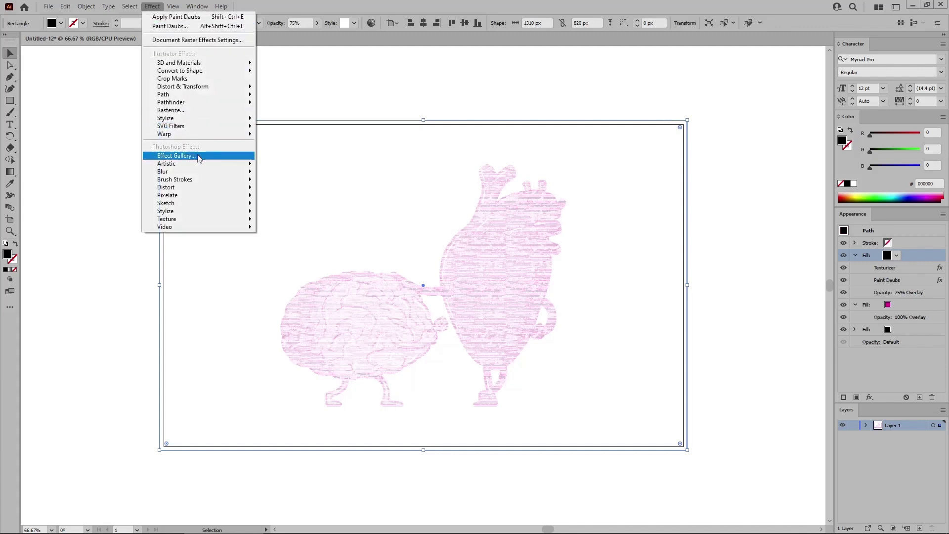
pyautogui.moveTo(196, 165)
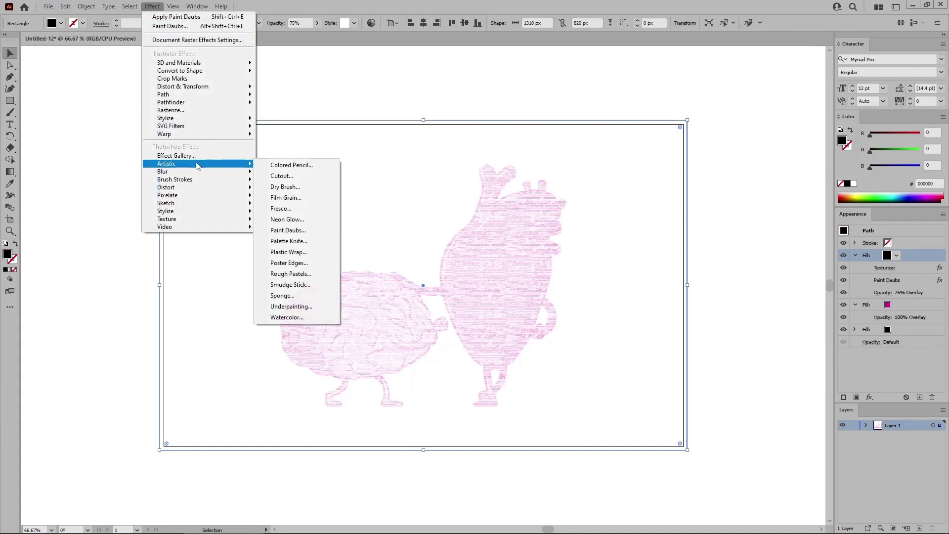
pyautogui.click(293, 199)
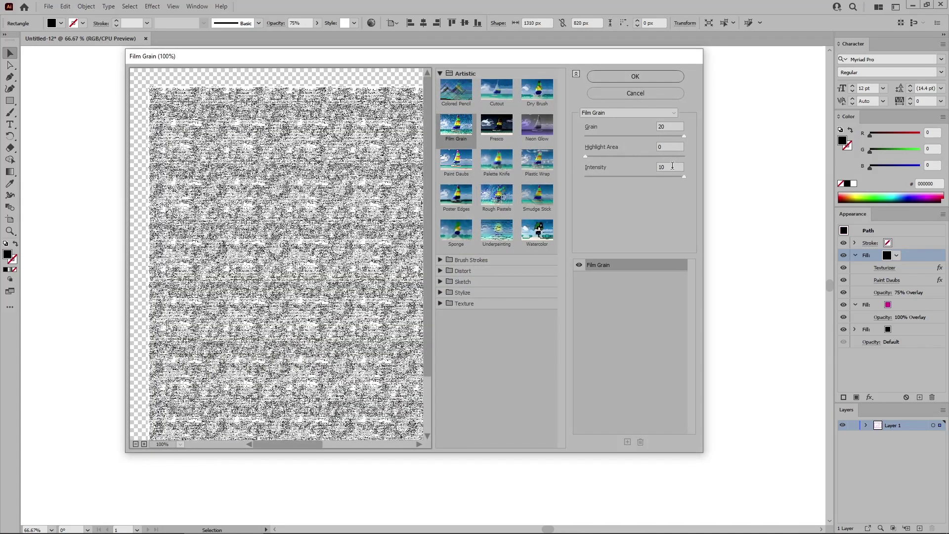
pyautogui.click(645, 78)
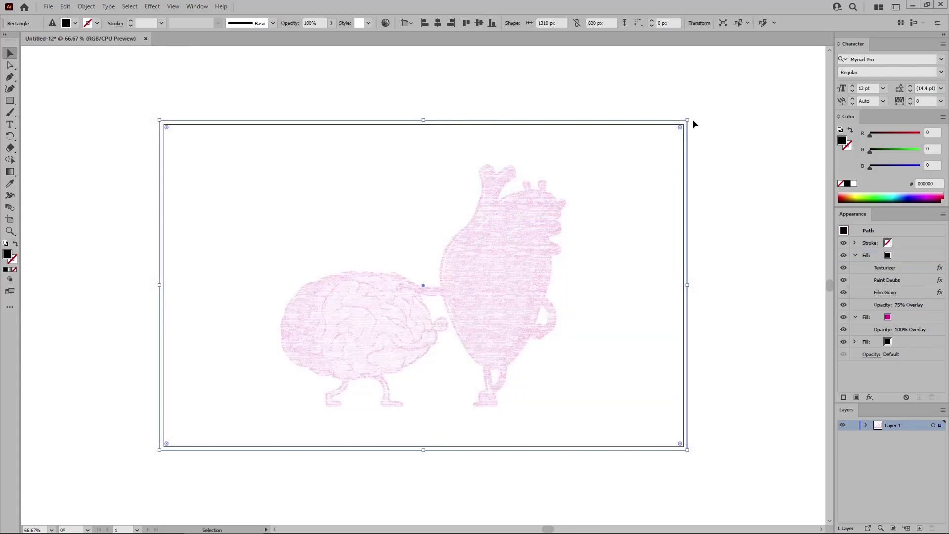
# Step: With the Type tool, set the font to Fibre Vintage at 300 pt with 250 pt leading
pyautogui.click(695, 119)
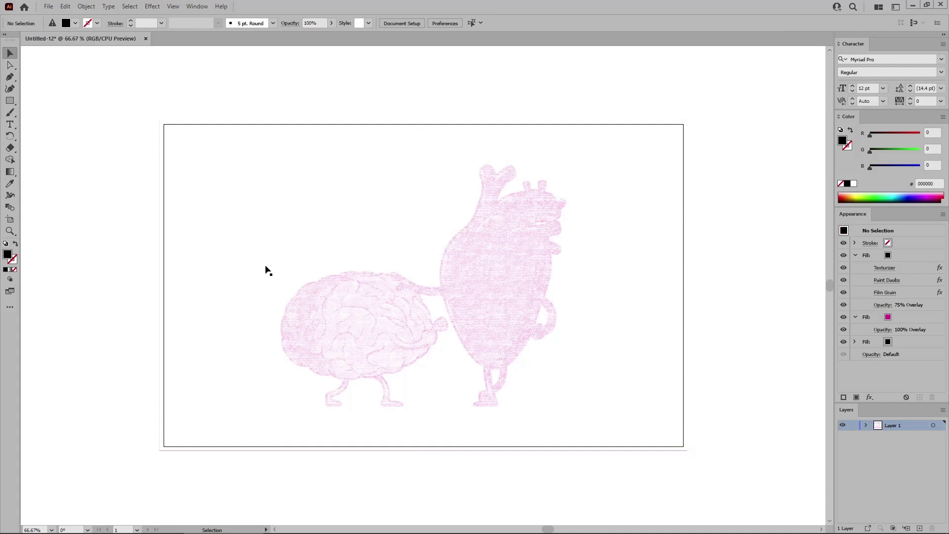
pyautogui.click(13, 126)
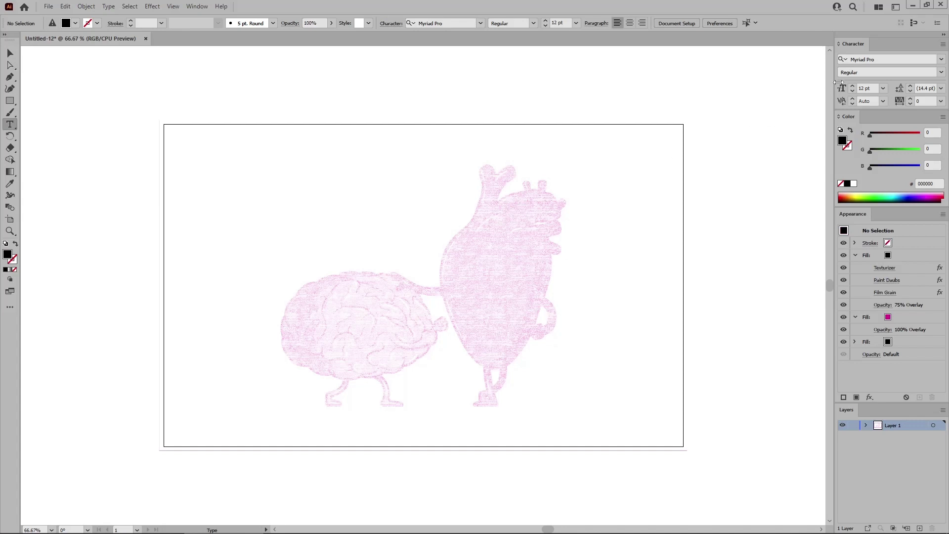
pyautogui.click(871, 59)
pyautogui.write('fibre')
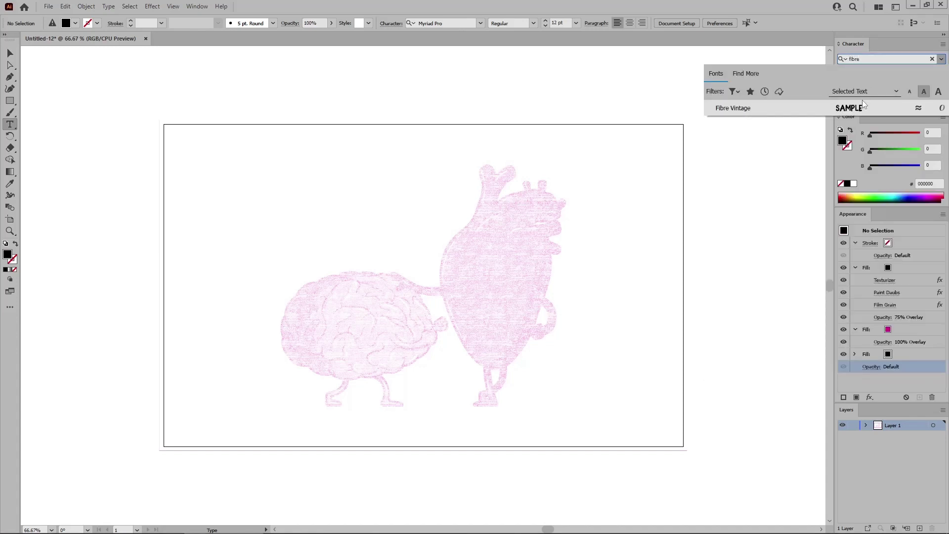
pyautogui.click(862, 105)
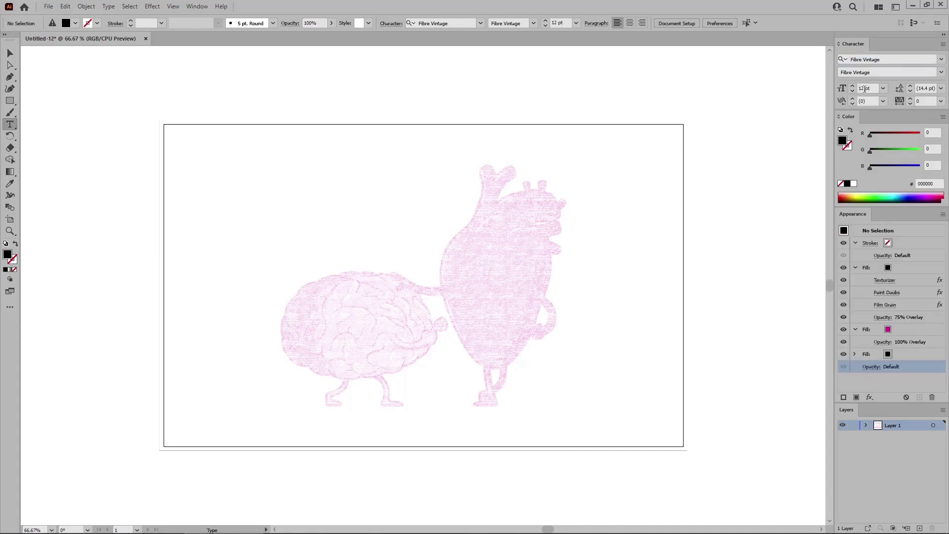
pyautogui.write('300')
pyautogui.press('Tab')
pyautogui.click(920, 88)
pyautogui.write('250')
pyautogui.press('Return')
# Step: Type the two-line title HEAD / HEART on the artboard
pyautogui.click(269, 225)
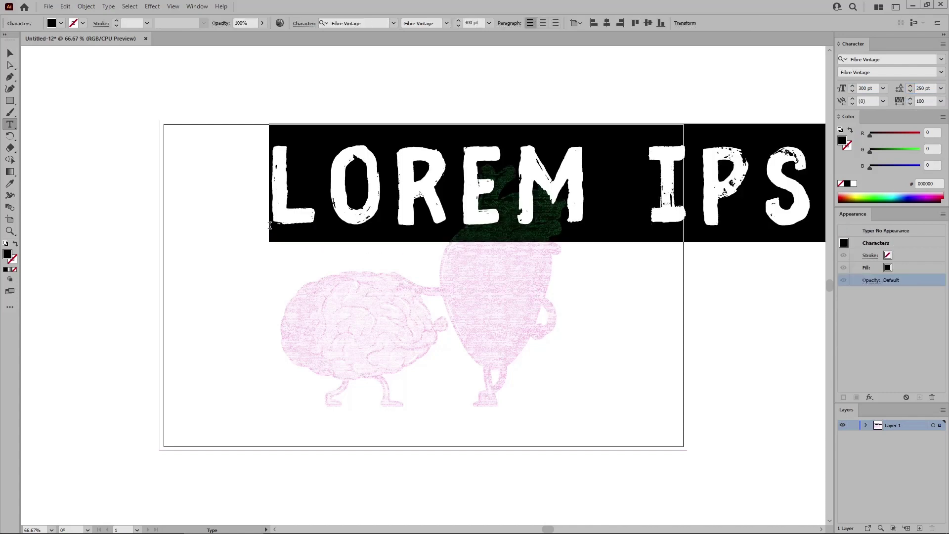
pyautogui.write('HEAD')
pyautogui.press('Return')
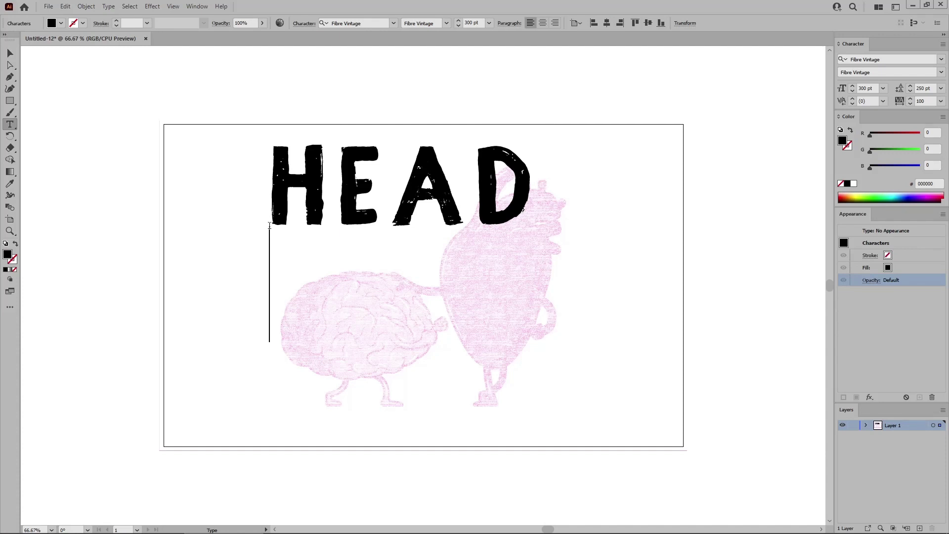
pyautogui.write('HEART')
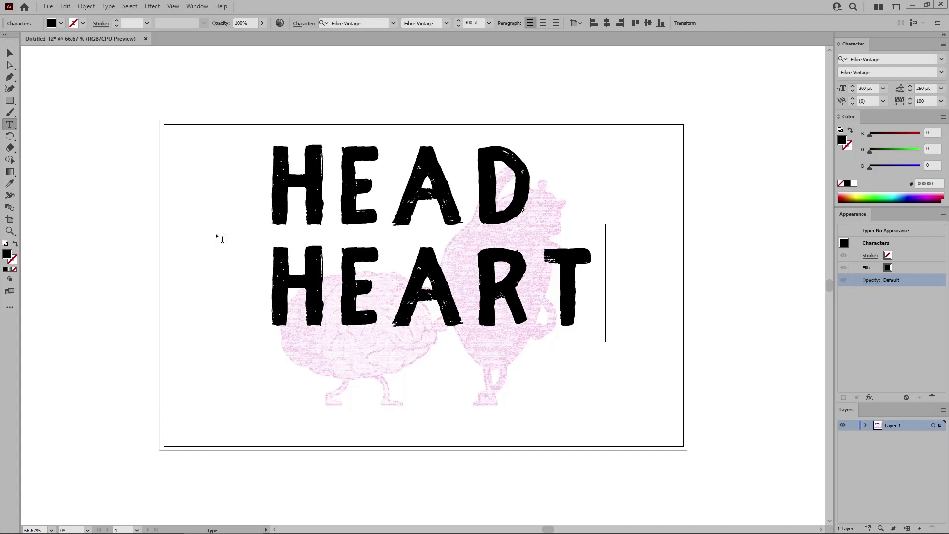
pyautogui.press('Escape')
# Step: Move the HEAD HEART title down over the heart-and-brain illustration
pyautogui.moveTo(420, 183); pyautogui.dragTo(421, 227)
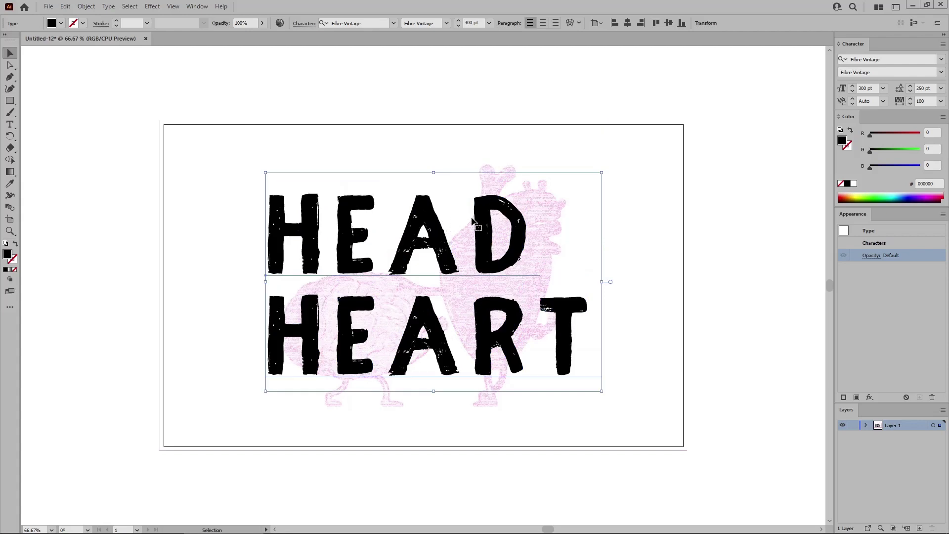
pyautogui.moveTo(484, 224); pyautogui.dragTo(482, 222)
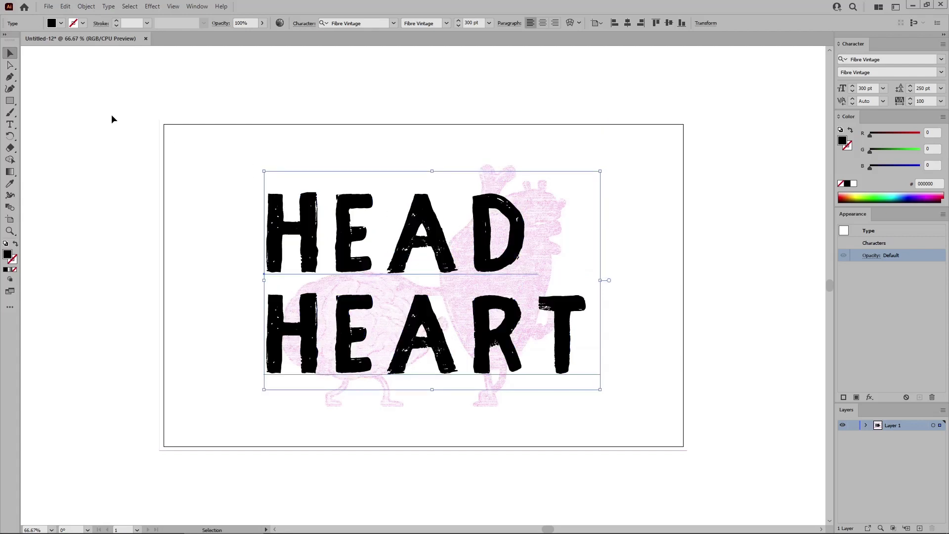
pyautogui.click(61, 23)
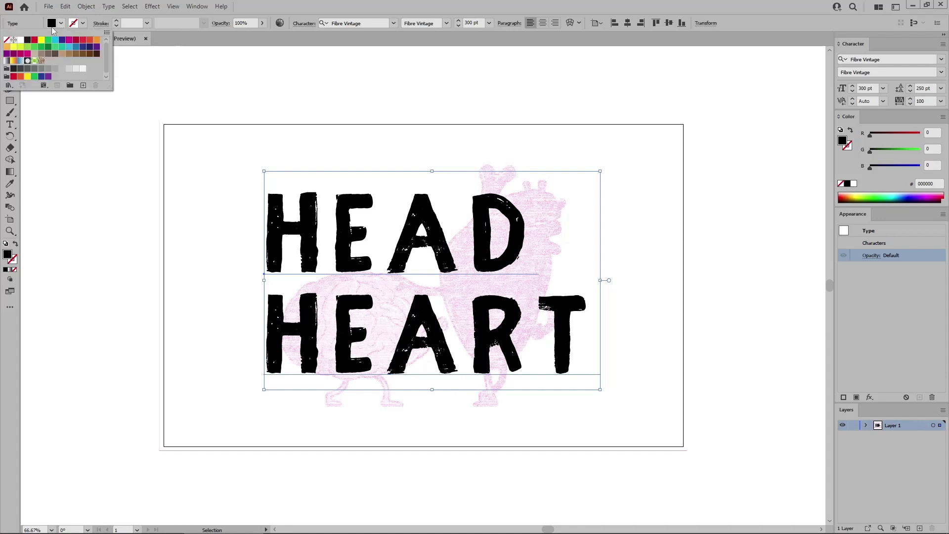
# Step: Set the character fill to None and add a new RGB 46/50/147 blue fill
pyautogui.click(7, 42)
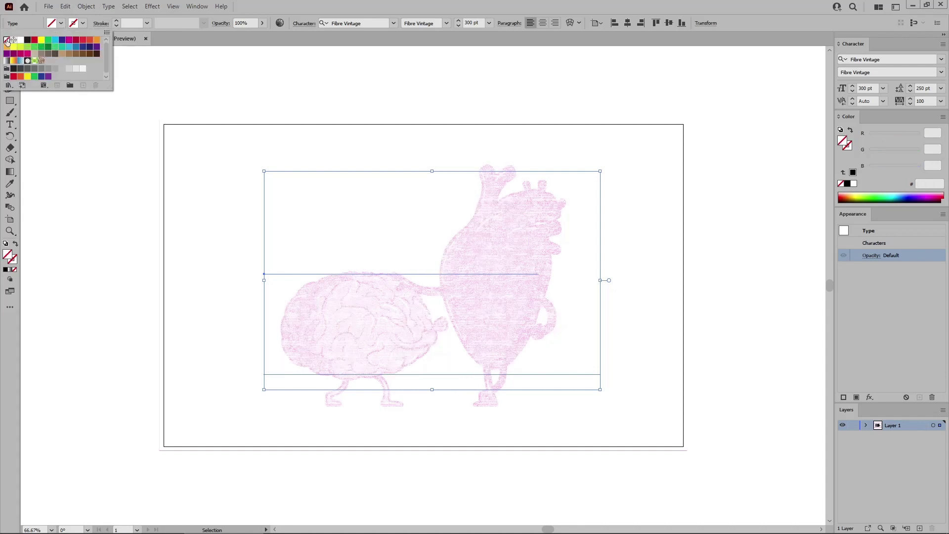
pyautogui.click(857, 398)
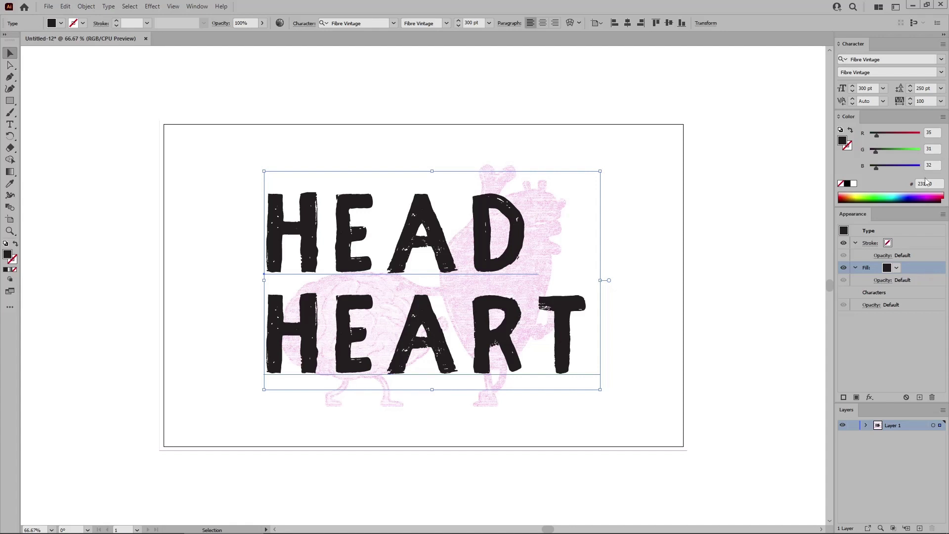
pyautogui.click(931, 132)
pyautogui.write('46')
pyautogui.press('Tab')
pyautogui.write('50')
pyautogui.press('Tab')
pyautogui.write('147')
pyautogui.press('Return')
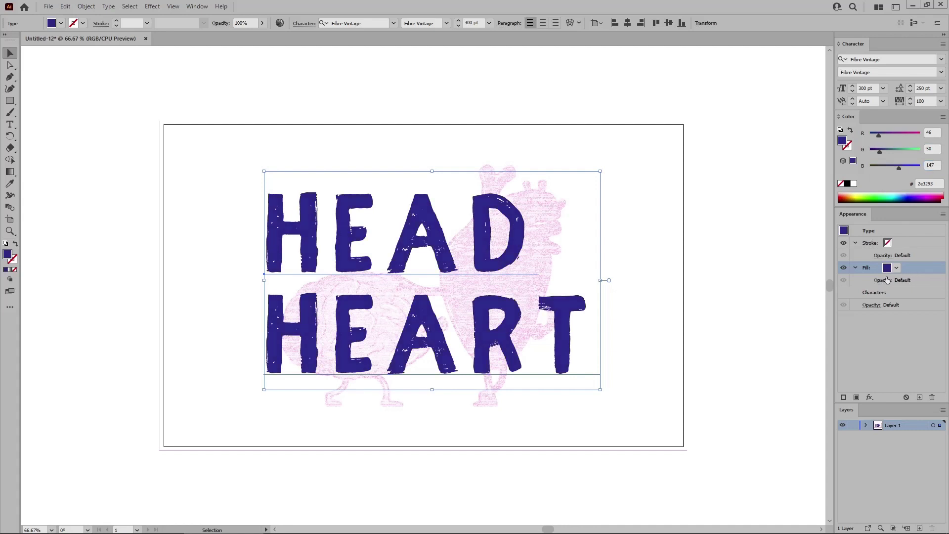
# Step: Set the blue fill's blending mode to Hard Light
pyautogui.click(883, 280)
pyautogui.click(821, 299)
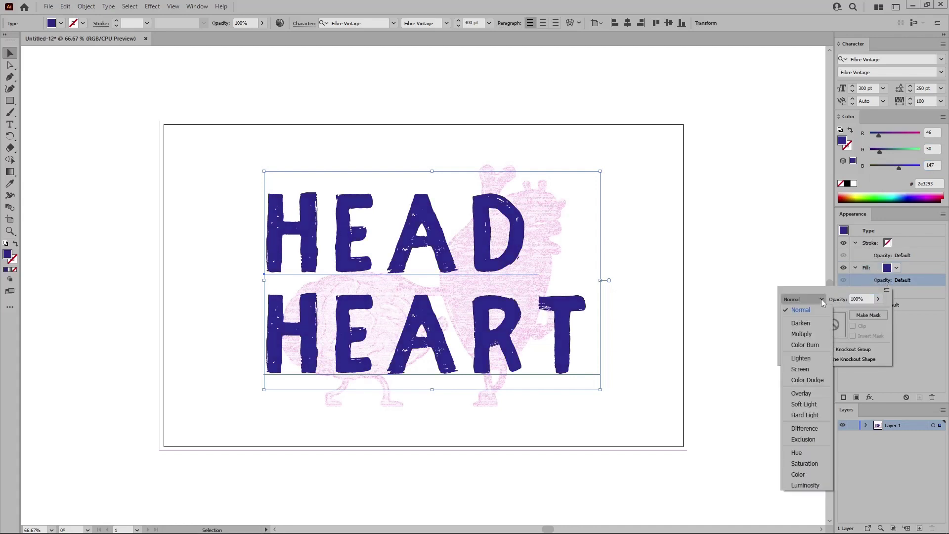
pyautogui.click(800, 416)
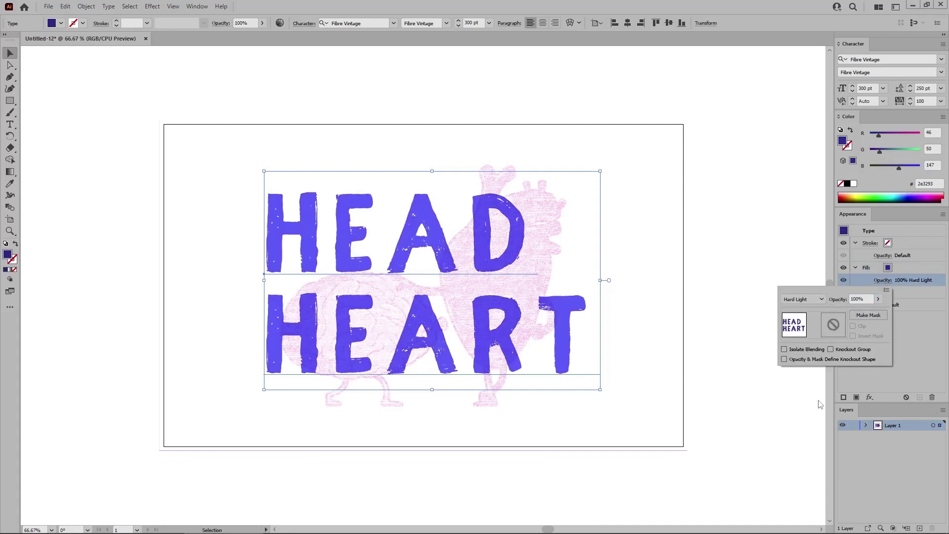
pyautogui.click(914, 272)
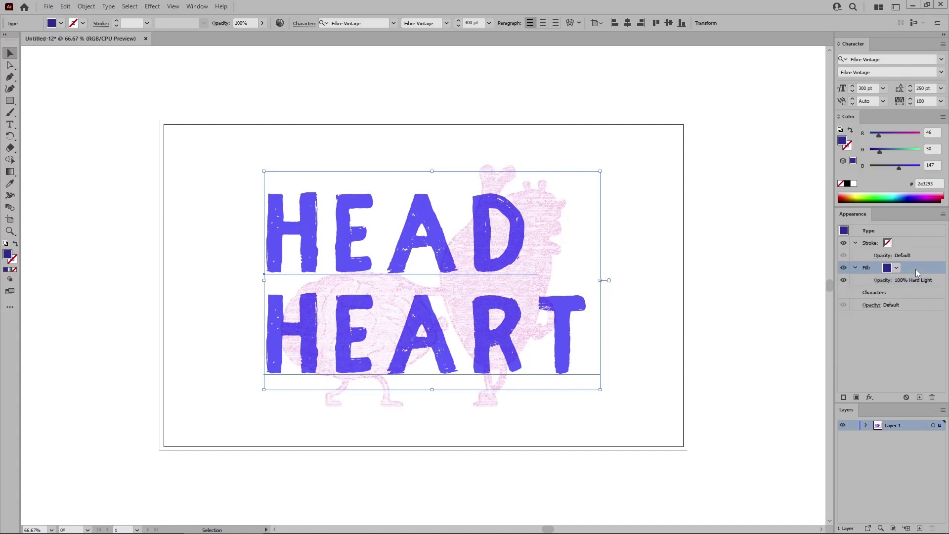
# Step: Duplicate the fill, recolour it magenta 236/0/140, and place it below the blue fill
pyautogui.click(857, 397)
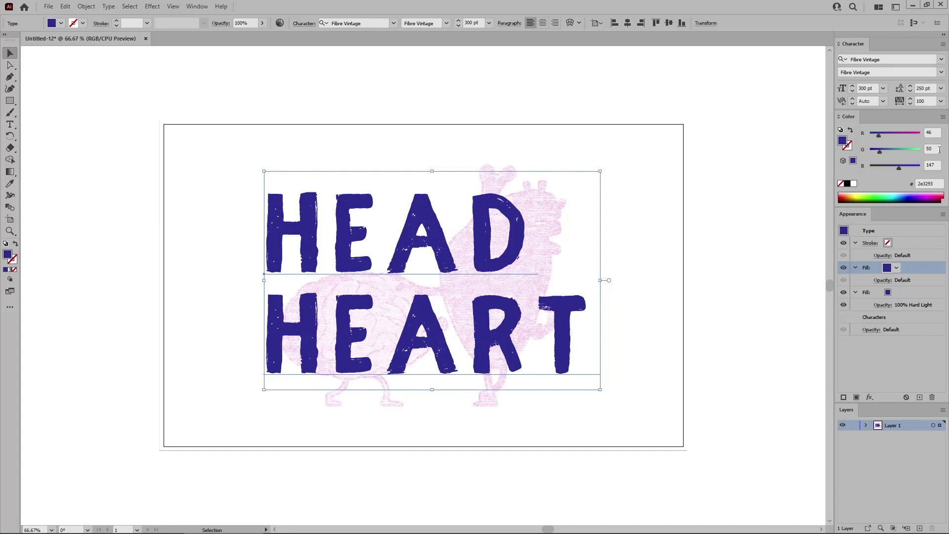
pyautogui.click(929, 133)
pyautogui.write('236')
pyautogui.press('Tab')
pyautogui.write('0')
pyautogui.press('Tab')
pyautogui.write('14')
pyautogui.press('Return')
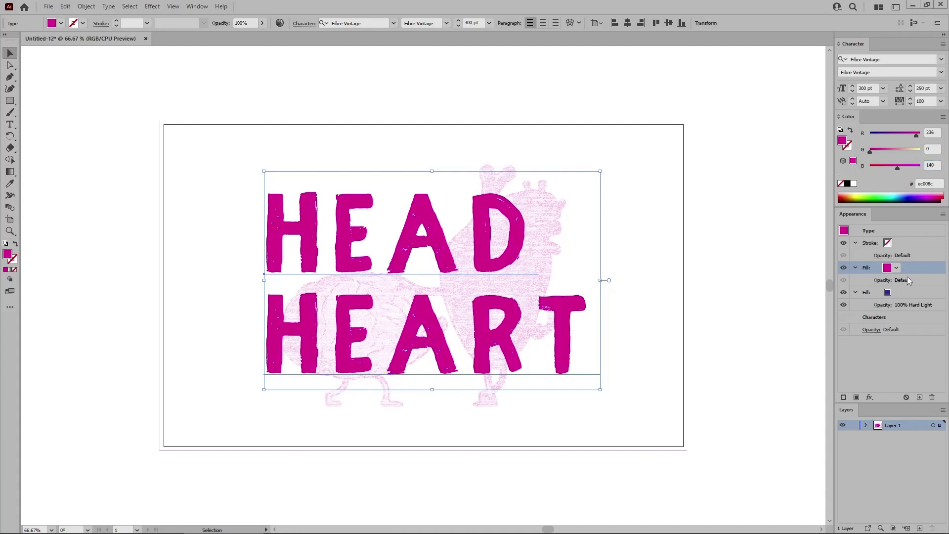
pyautogui.moveTo(912, 270); pyautogui.dragTo(912, 308)
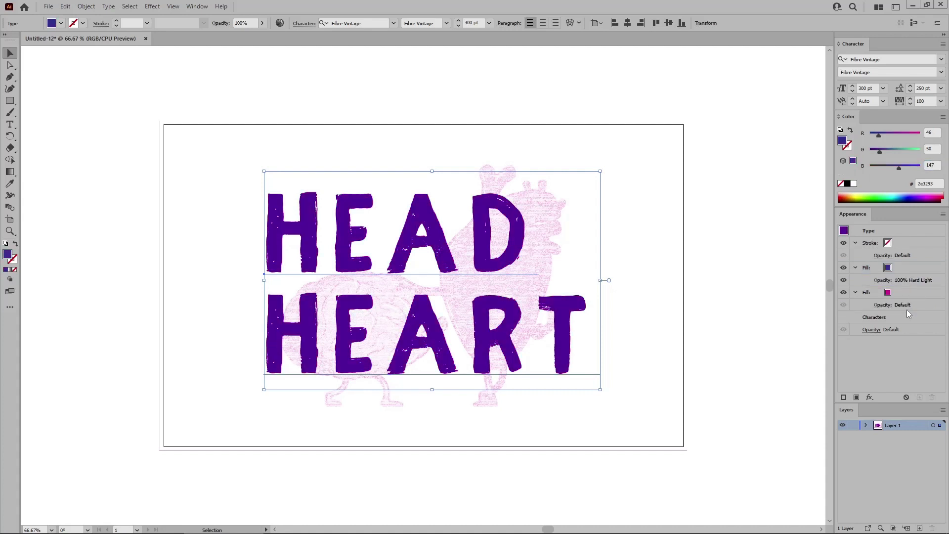
# Step: Apply a Transform effect to the magenta fill moving it -10 px horizontally
pyautogui.click(901, 293)
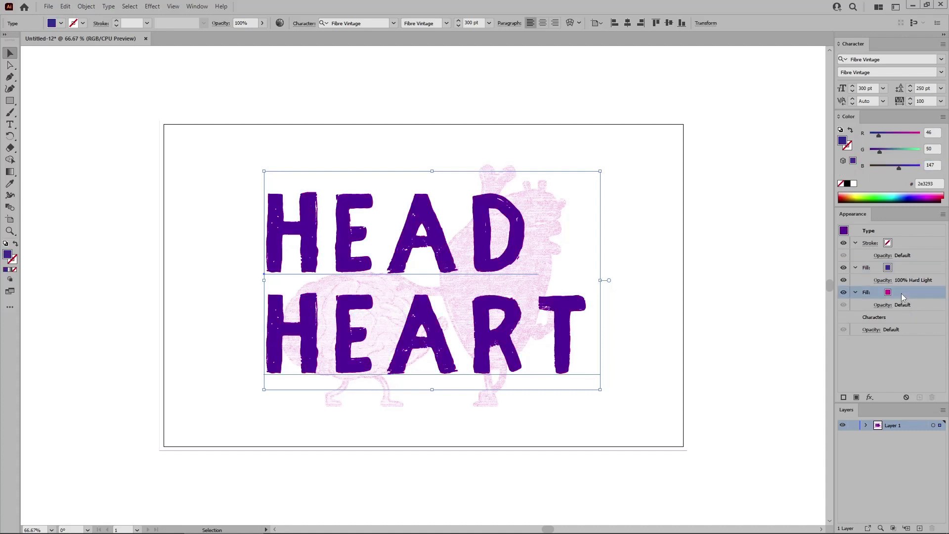
pyautogui.click(152, 6)
pyautogui.moveTo(191, 87)
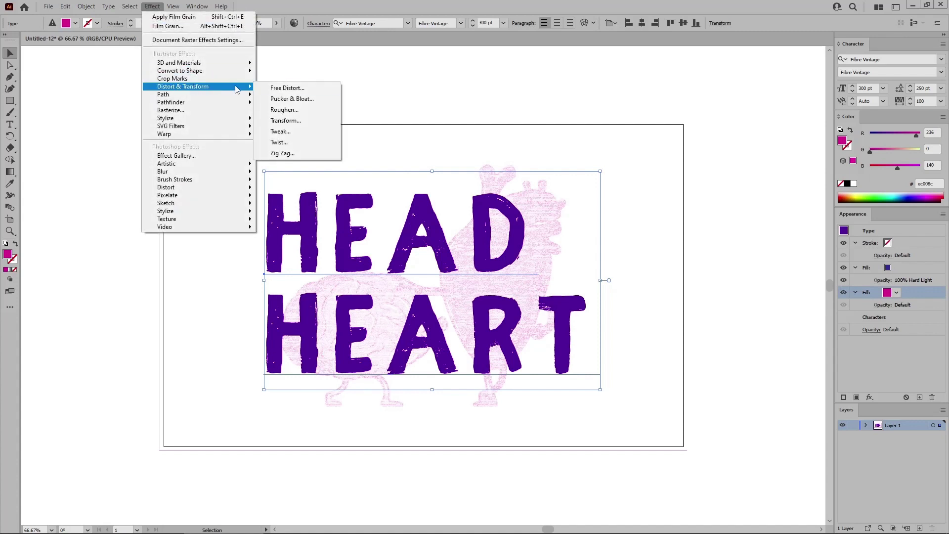
pyautogui.click(289, 120)
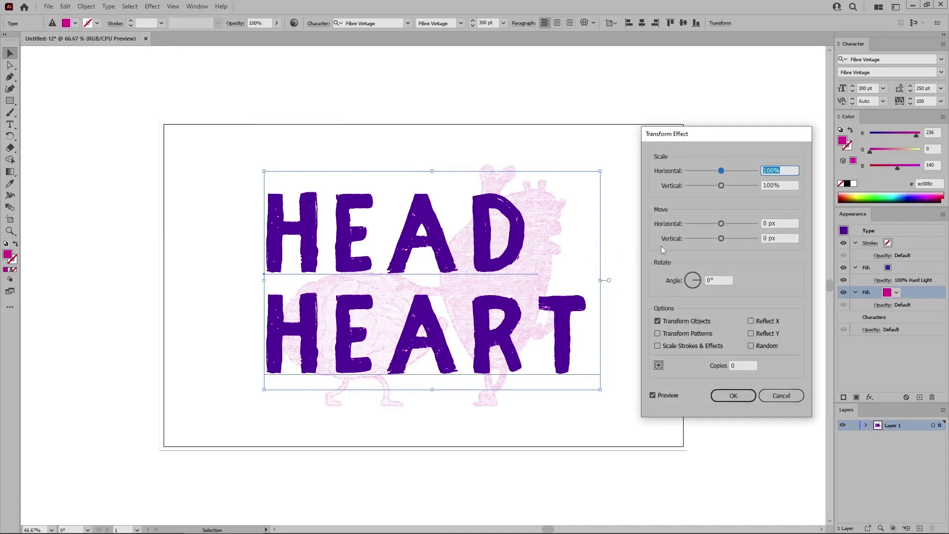
pyautogui.moveTo(719, 224); pyautogui.dragTo(717, 223)
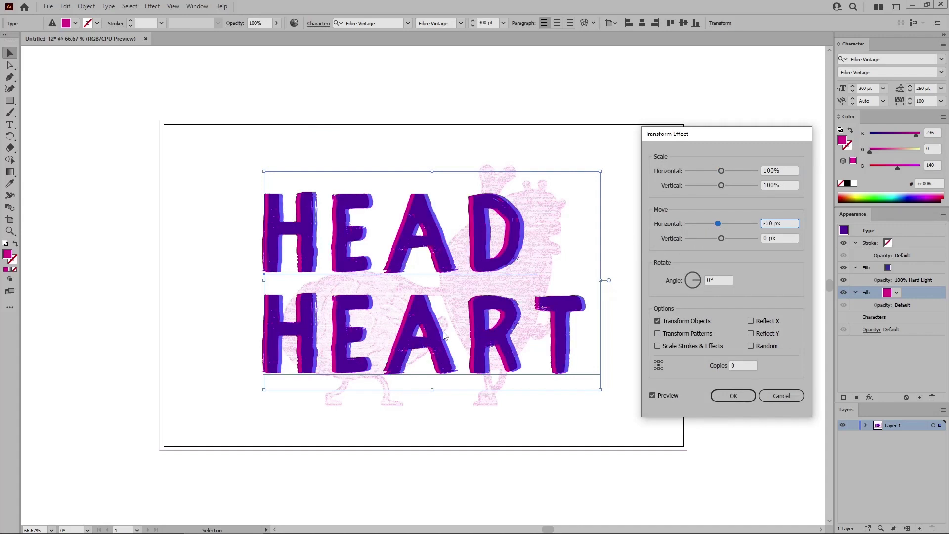
pyautogui.click(733, 396)
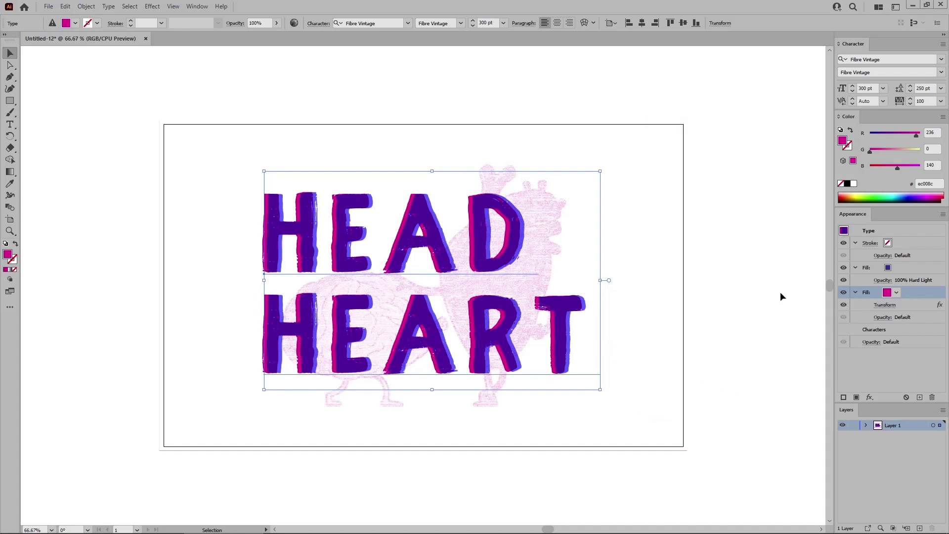
# Step: Duplicate the blue fill as a black top fill at 50% opacity with Soft Light blending
pyautogui.click(905, 266)
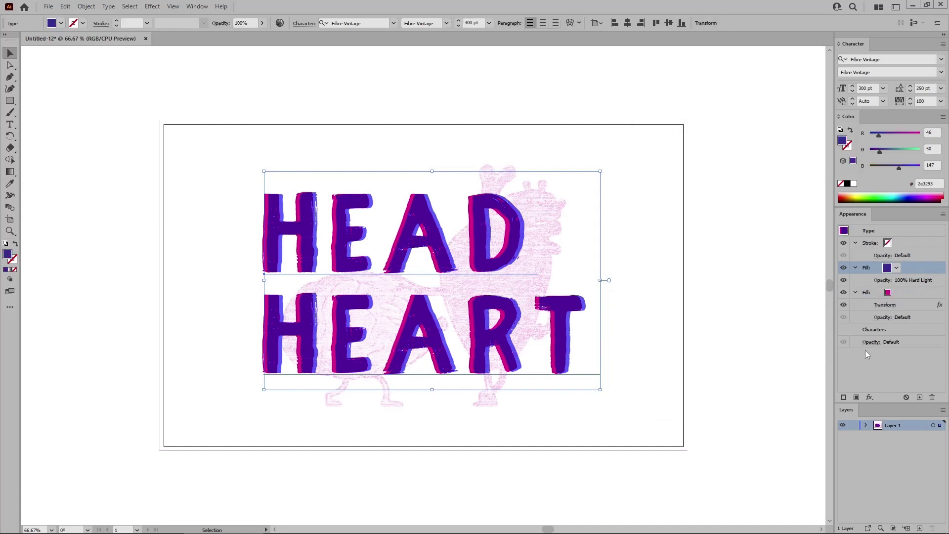
pyautogui.click(857, 397)
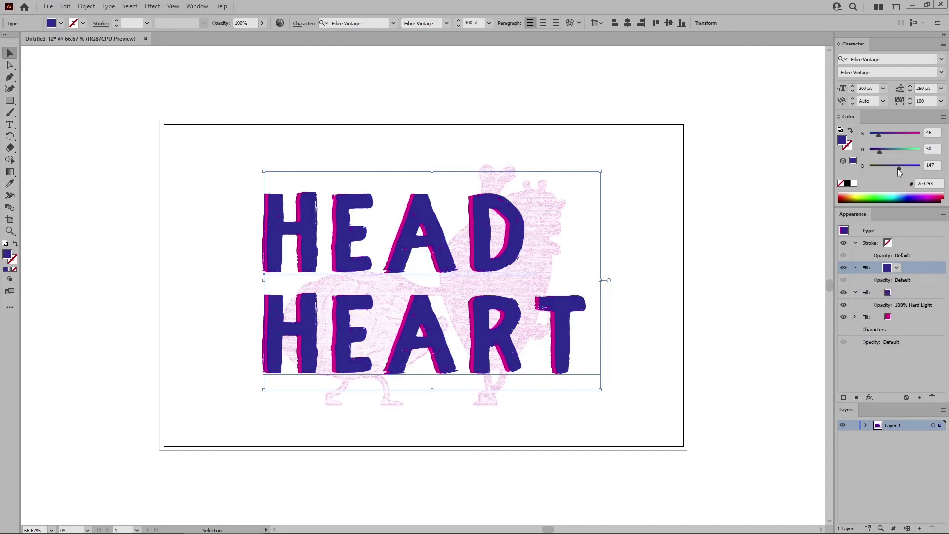
pyautogui.moveTo(880, 151); pyautogui.dragTo(867, 133)
pyautogui.click(883, 280)
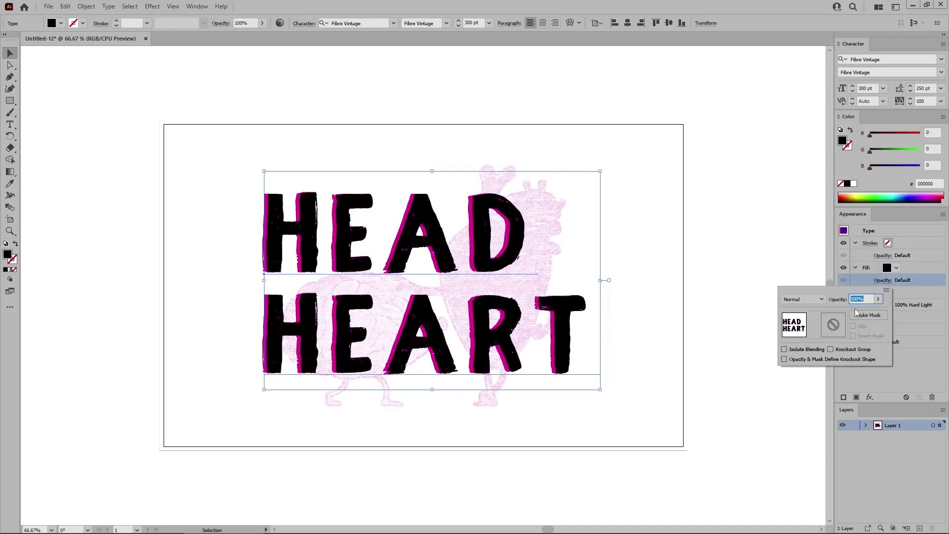
pyautogui.click(802, 299)
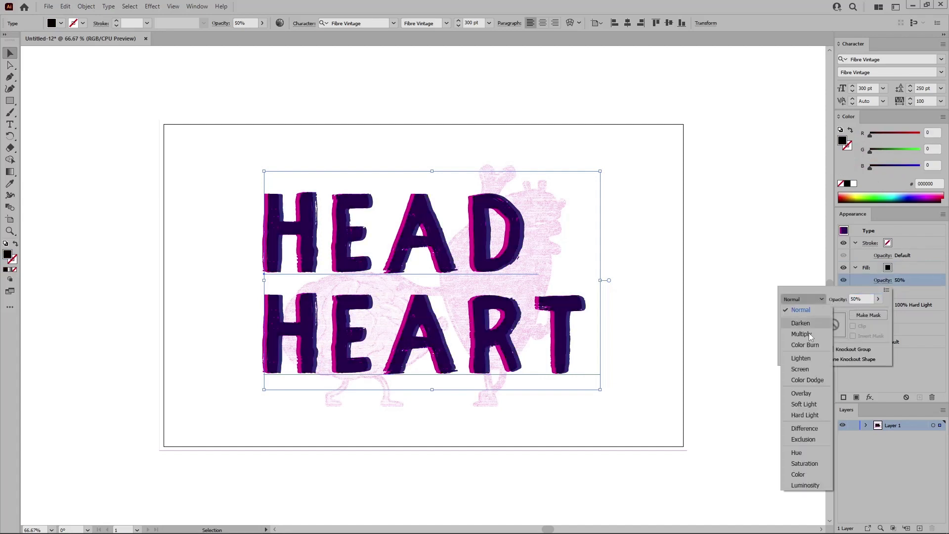
pyautogui.click(804, 404)
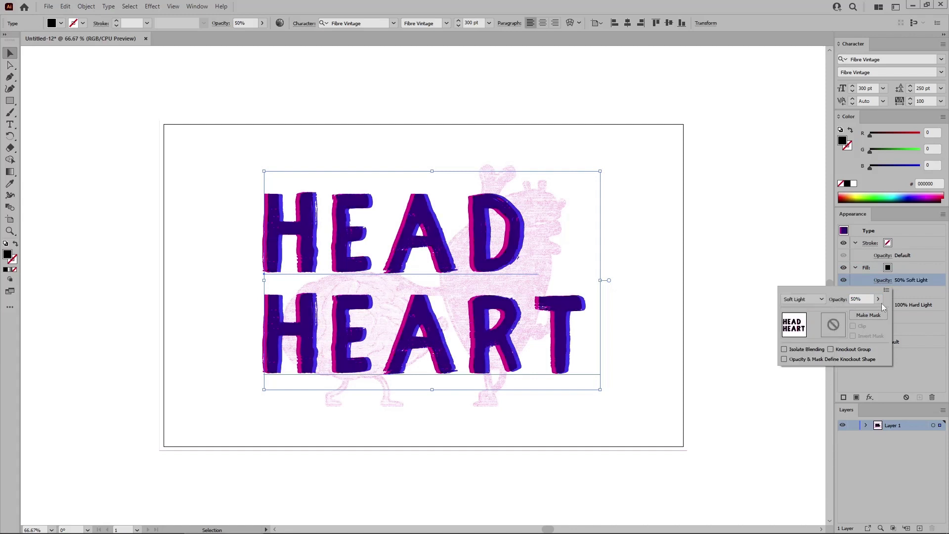
# Step: Apply the Artistic Film Grain effect to the black fill
pyautogui.click(157, 7)
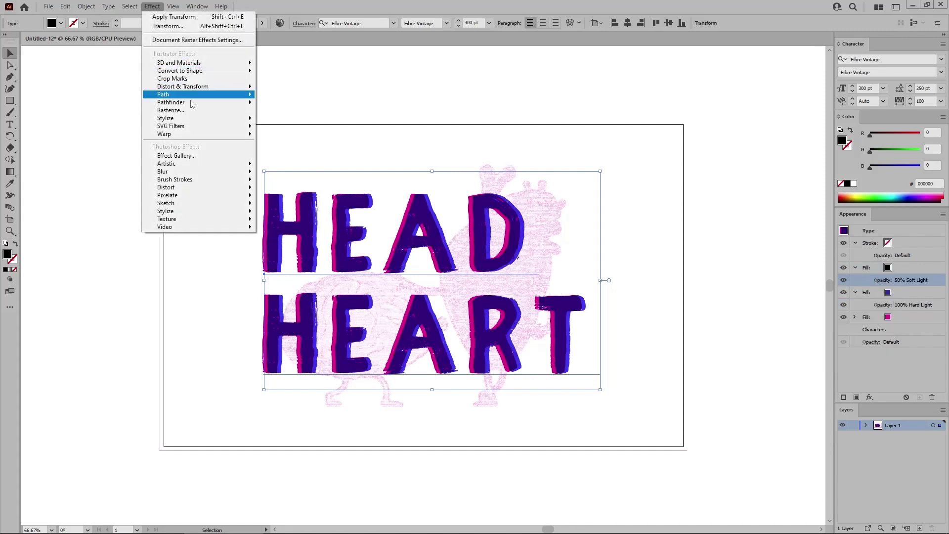
pyautogui.moveTo(191, 163)
pyautogui.click(286, 197)
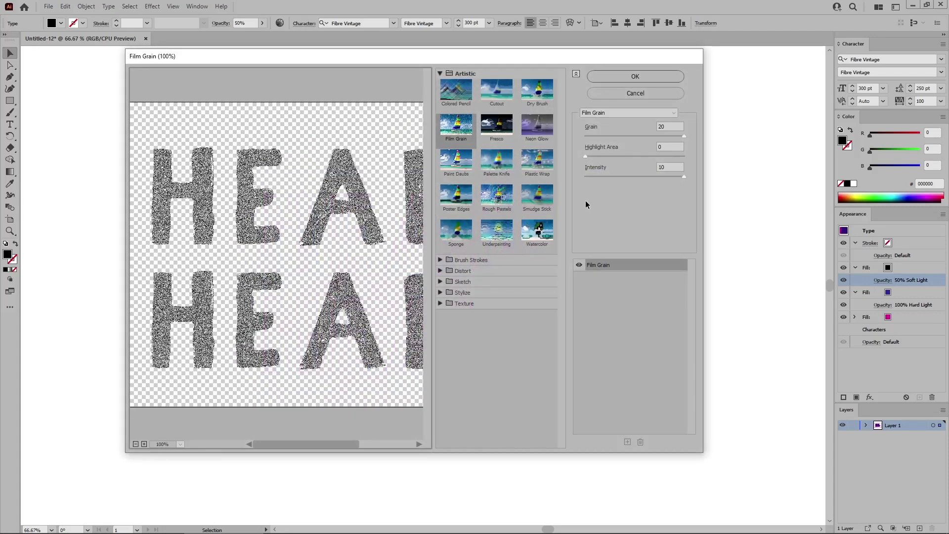
pyautogui.click(634, 76)
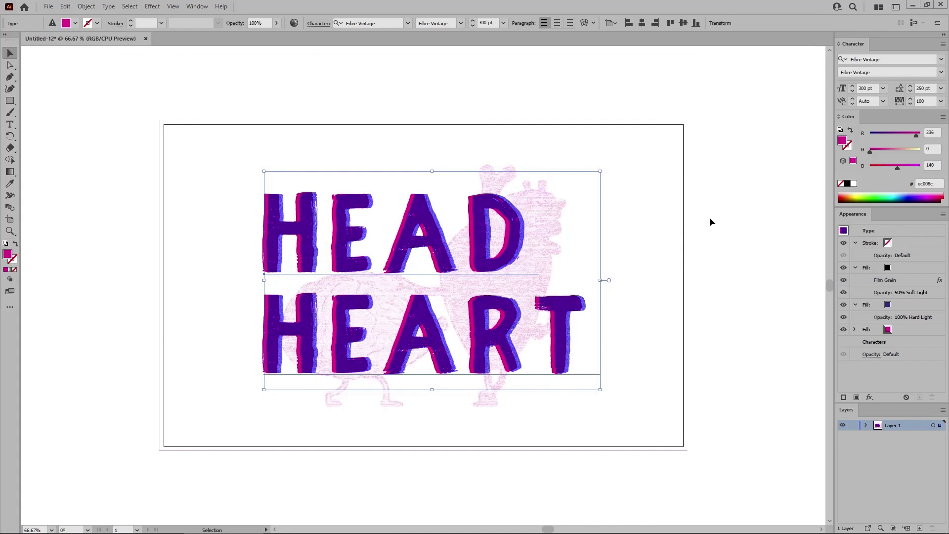
# Step: Deselect and set up the Type tool with a 60 pt font size
pyautogui.click(710, 218)
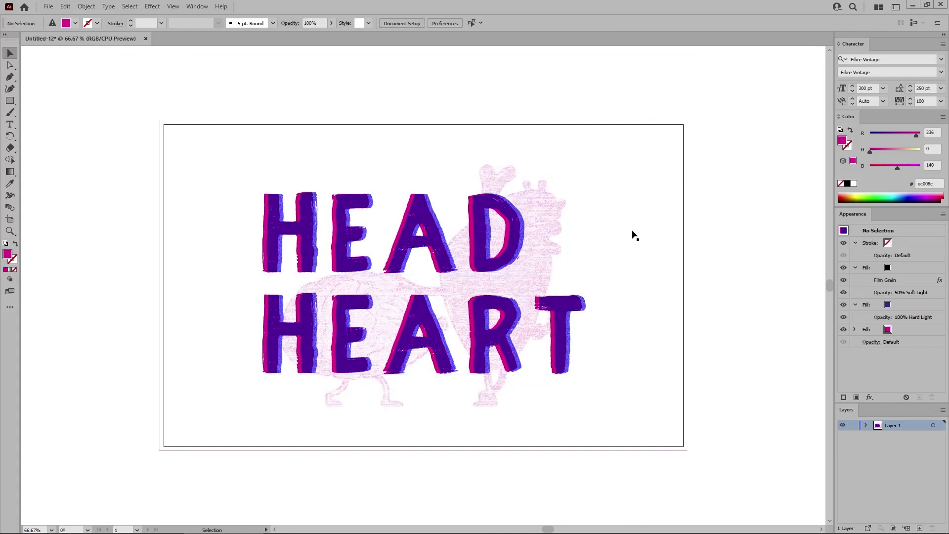
pyautogui.click(13, 125)
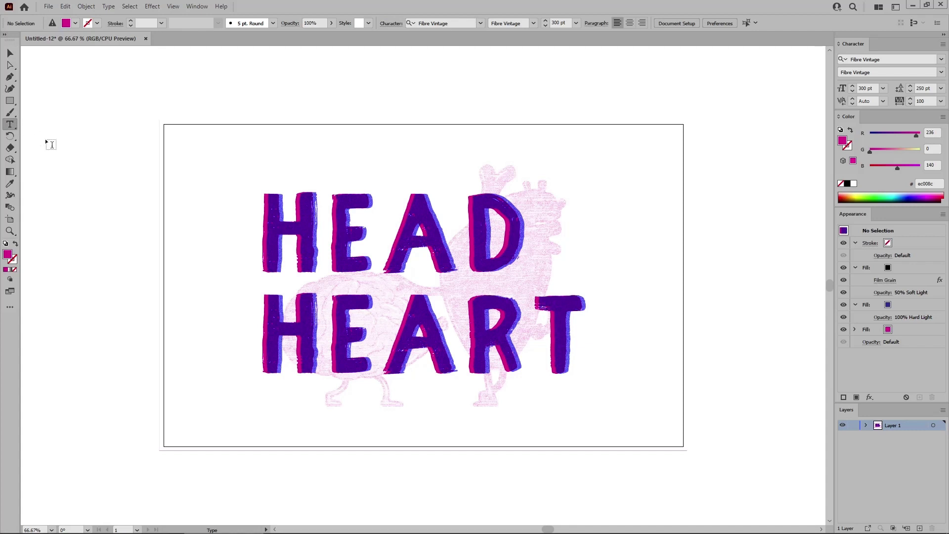
pyautogui.doubleClick(861, 88)
pyautogui.write('60')
pyautogui.press('Return')
# Step: Type OVER and place it between HEAD and HEART beside the D
pyautogui.click(581, 249)
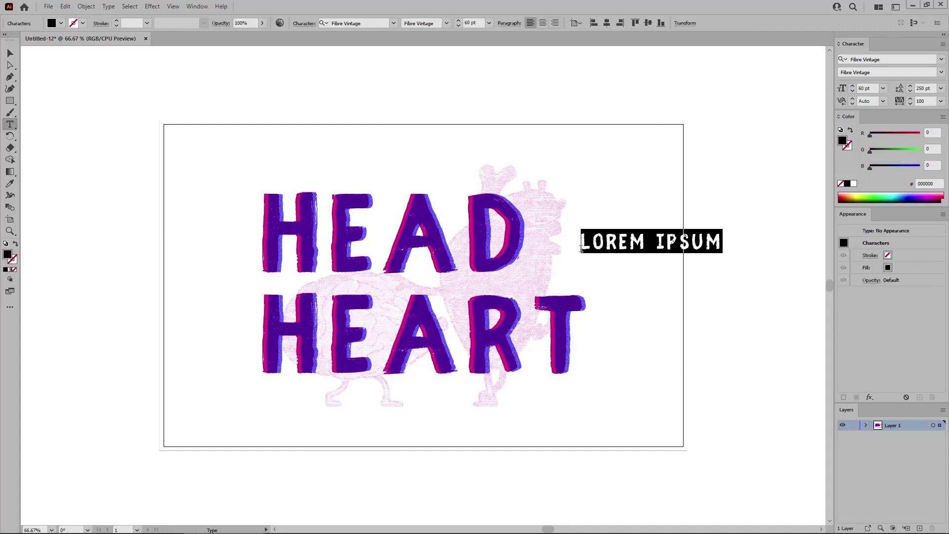
pyautogui.write('OVER')
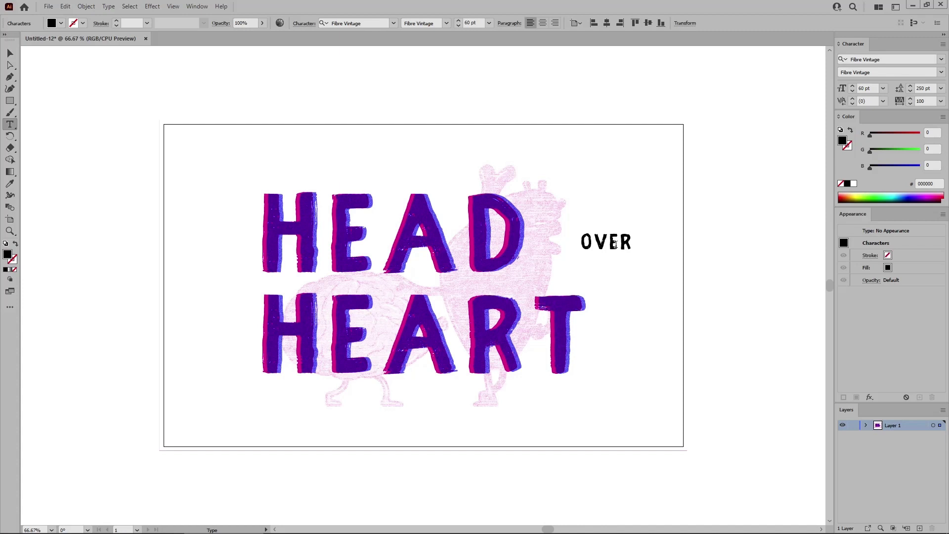
pyautogui.press('Escape')
pyautogui.moveTo(615, 244); pyautogui.dragTo(570, 266)
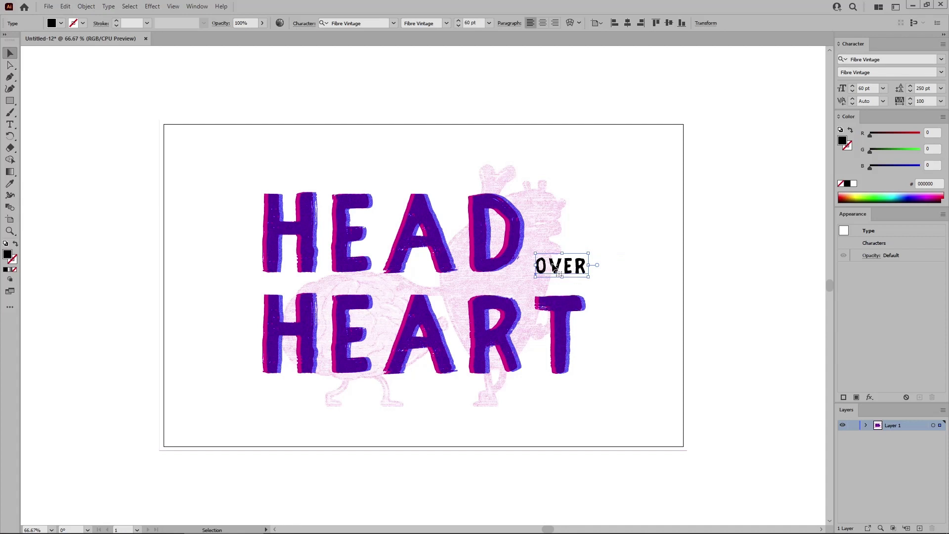
# Step: Set OVER's fill to None and drag HEAD HEART's appearance onto OVER in Layers
pyautogui.click(60, 23)
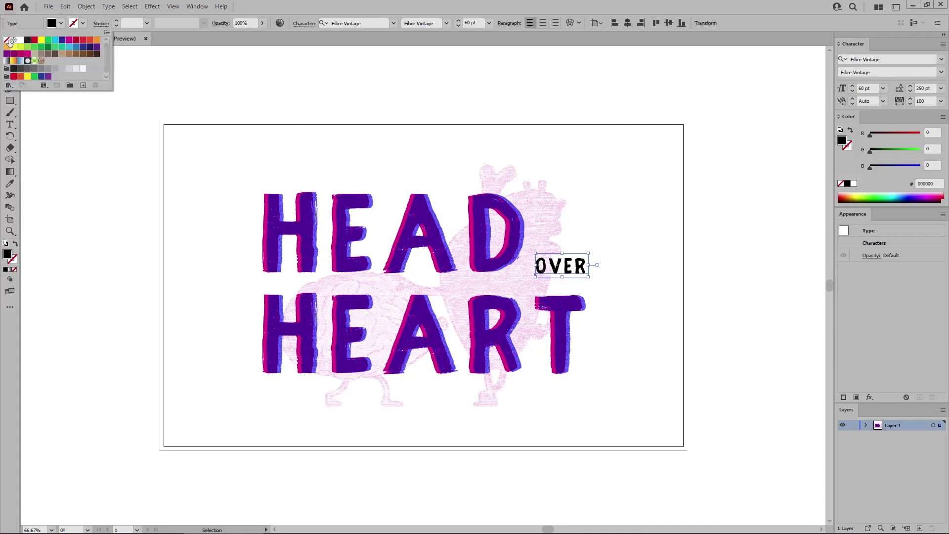
pyautogui.click(7, 40)
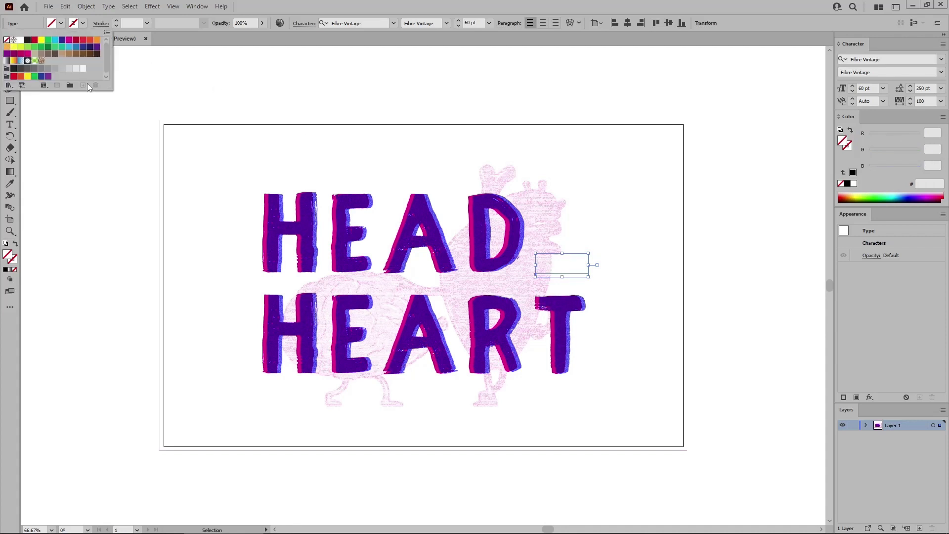
pyautogui.click(865, 425)
pyautogui.click(866, 425)
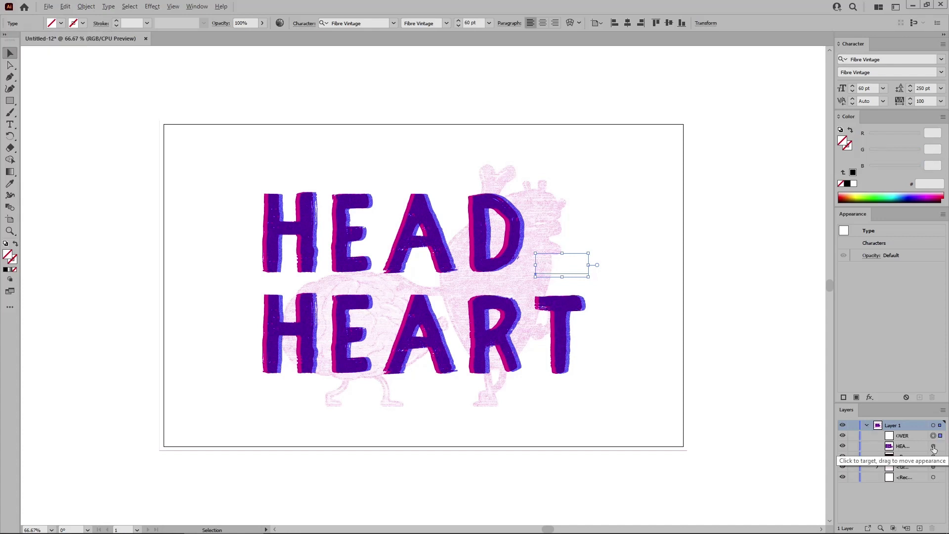
pyautogui.moveTo(933, 449); pyautogui.dragTo(933, 436)
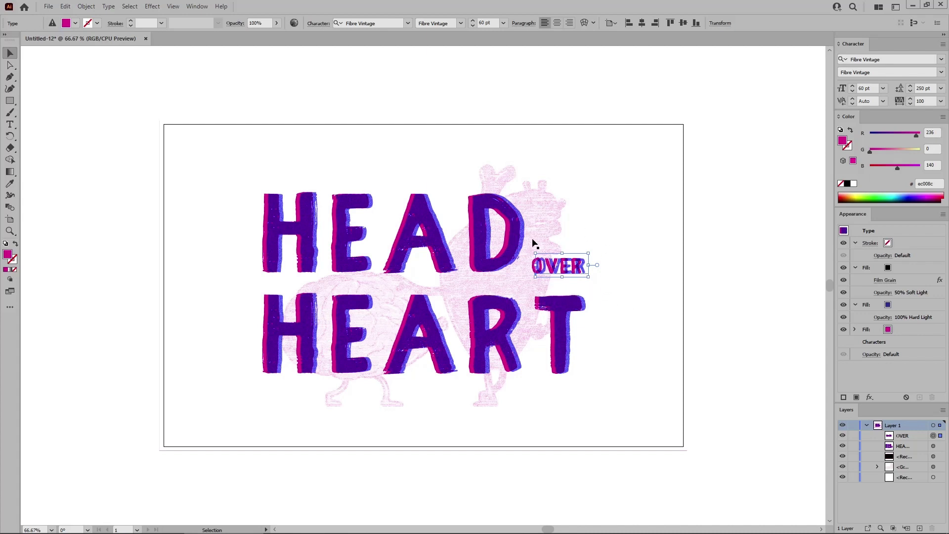
# Step: Change the Transform effect on OVER's magenta fill to a -5 px horizontal move
pyautogui.click(855, 329)
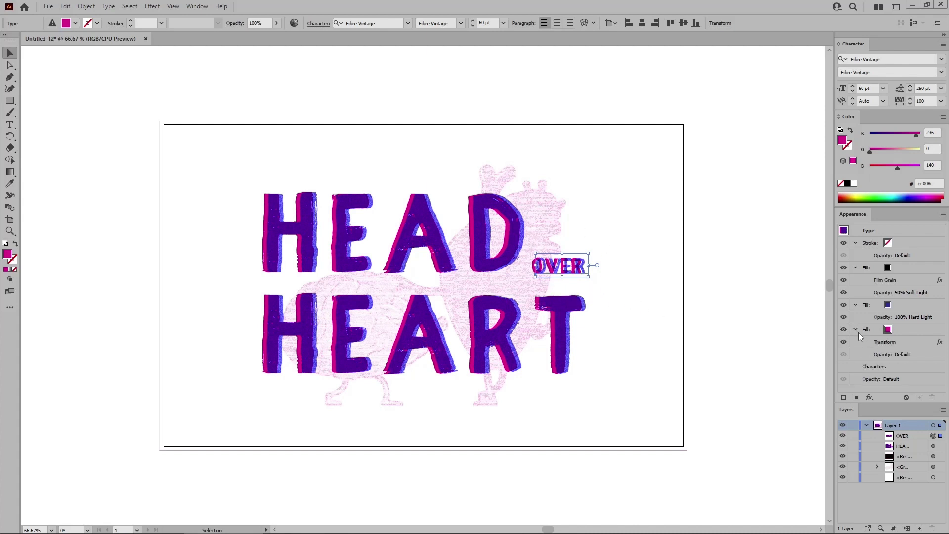
pyautogui.click(884, 342)
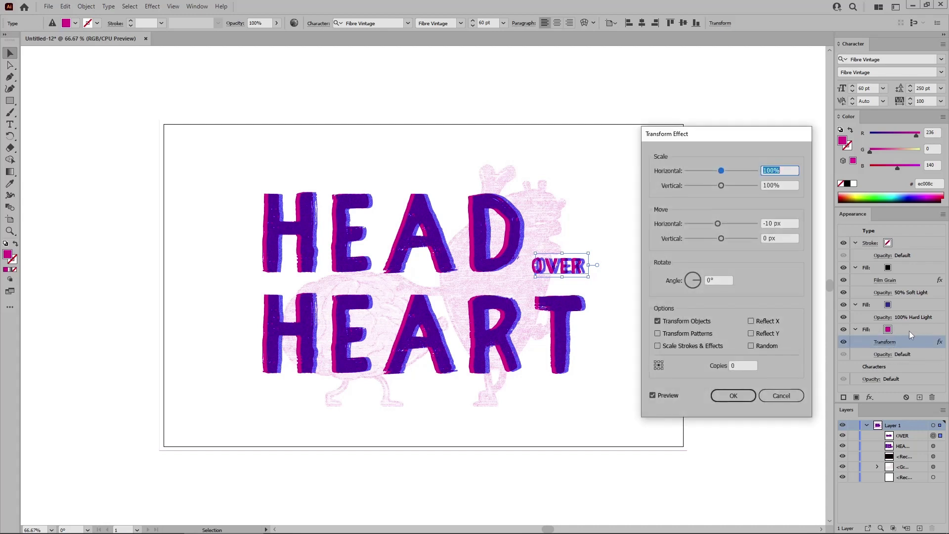
pyautogui.doubleClick(768, 224)
pyautogui.write('5')
pyautogui.click(731, 397)
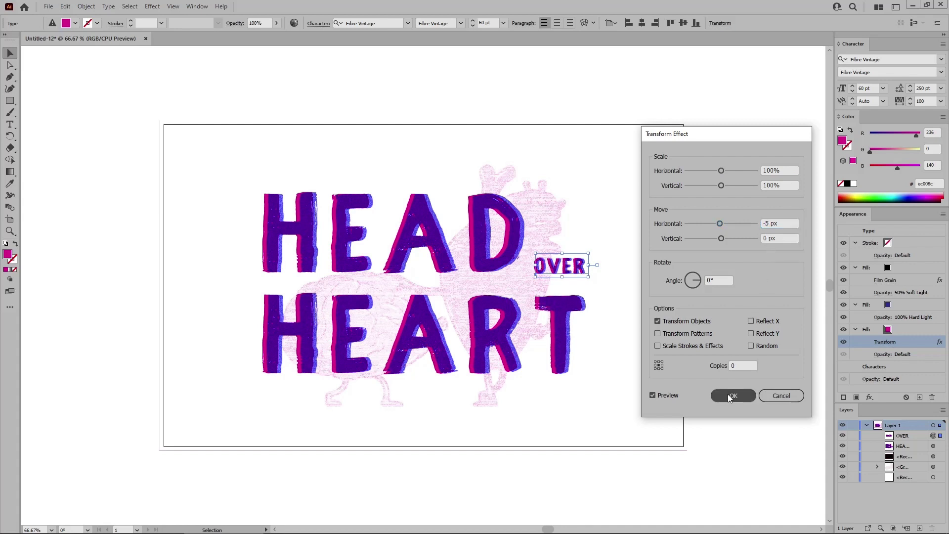
pyautogui.click(700, 267)
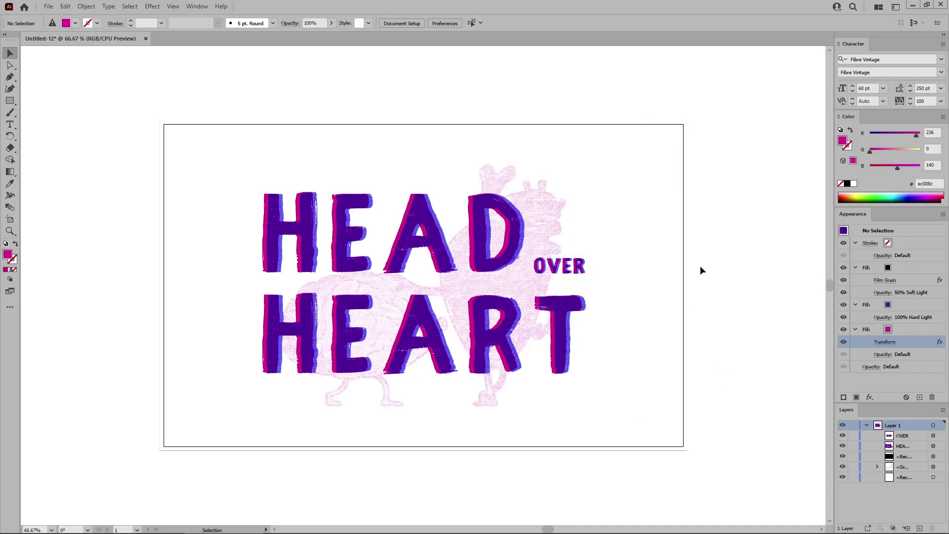